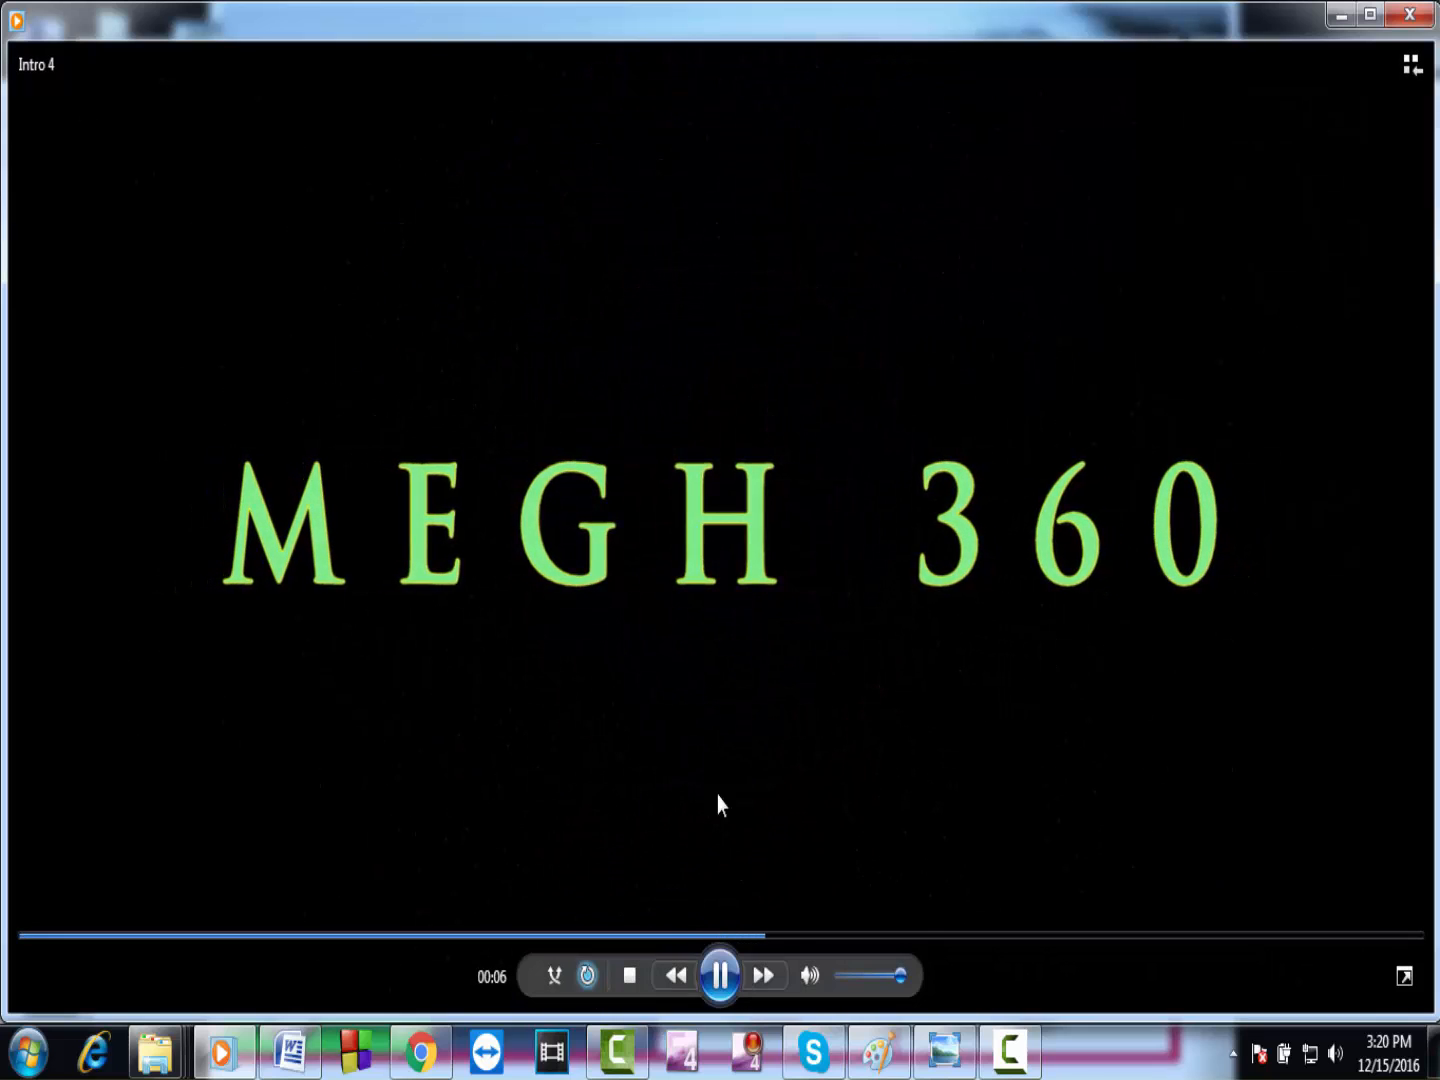
Step: Pause the Intro 4 video preview and close the media player
click(721, 978)
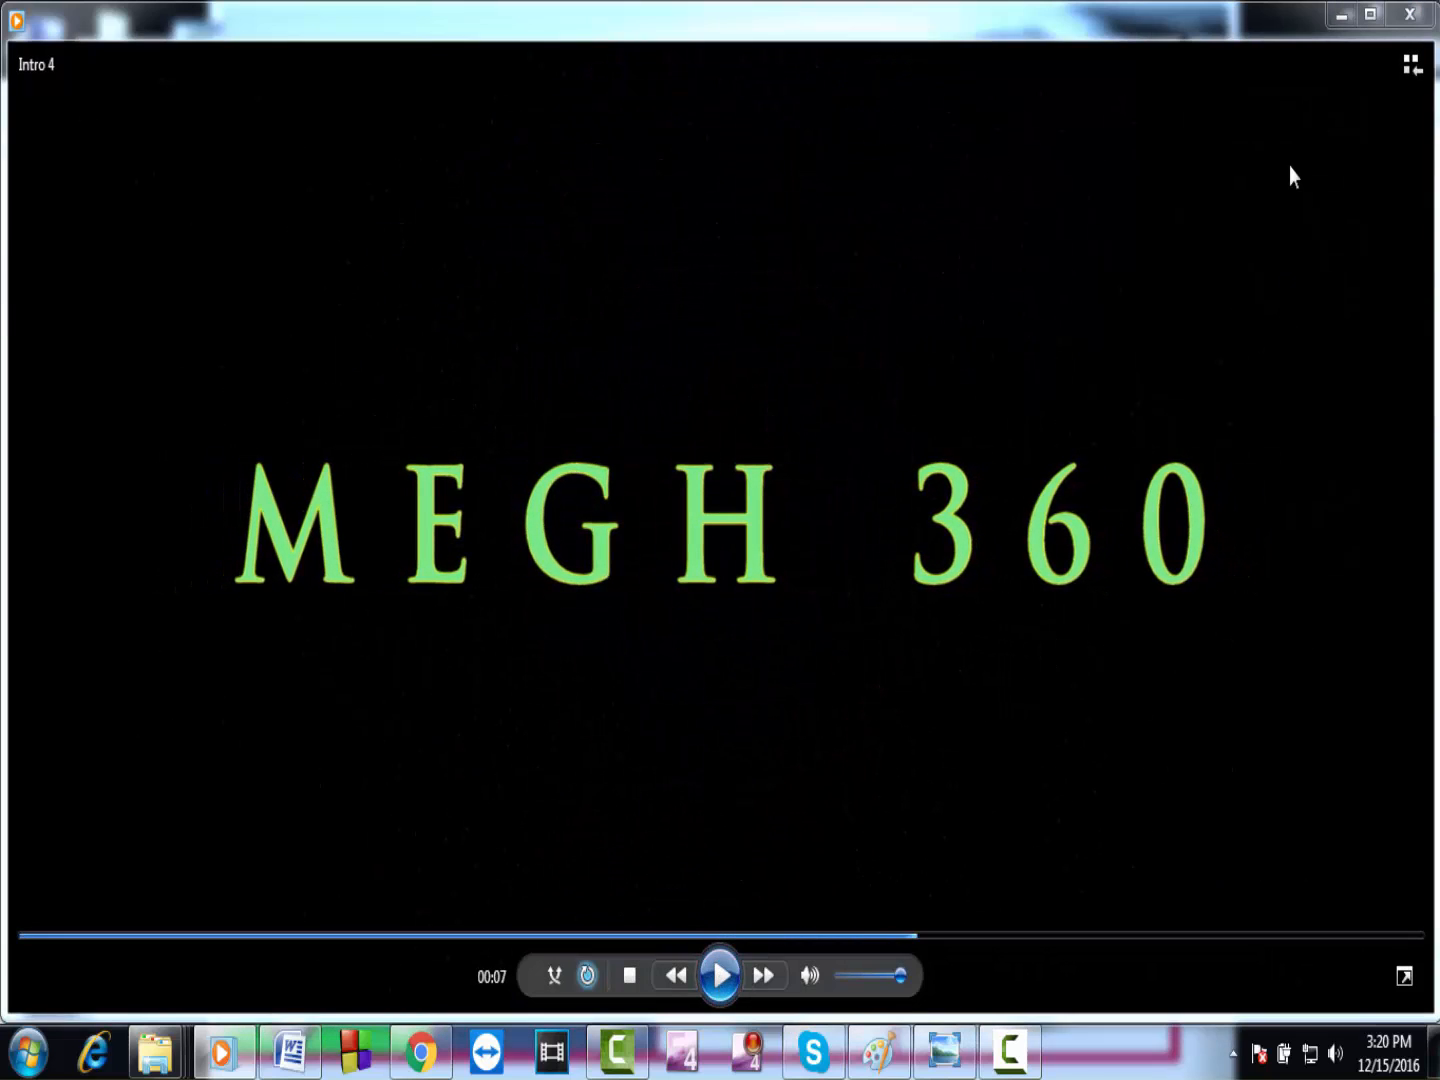
click(1425, 14)
click(451, 530)
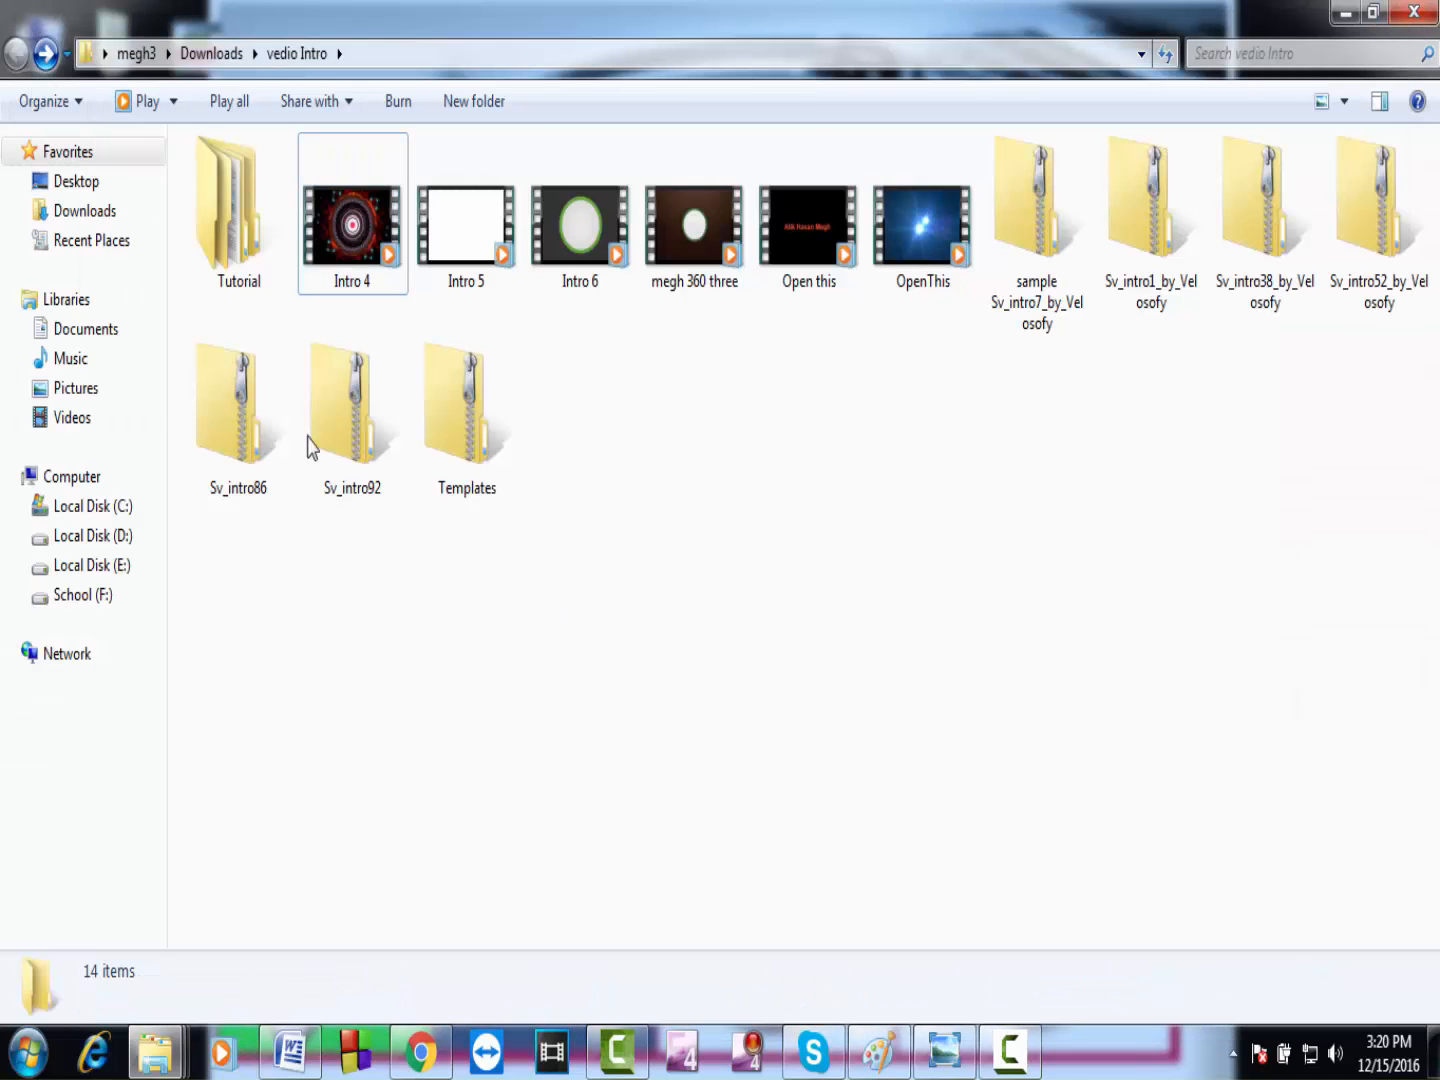
Step: Open the OpenThis project from the Tutorial\2dintro38 folder in Vegas Pro and play its beginning
double_click(240, 226)
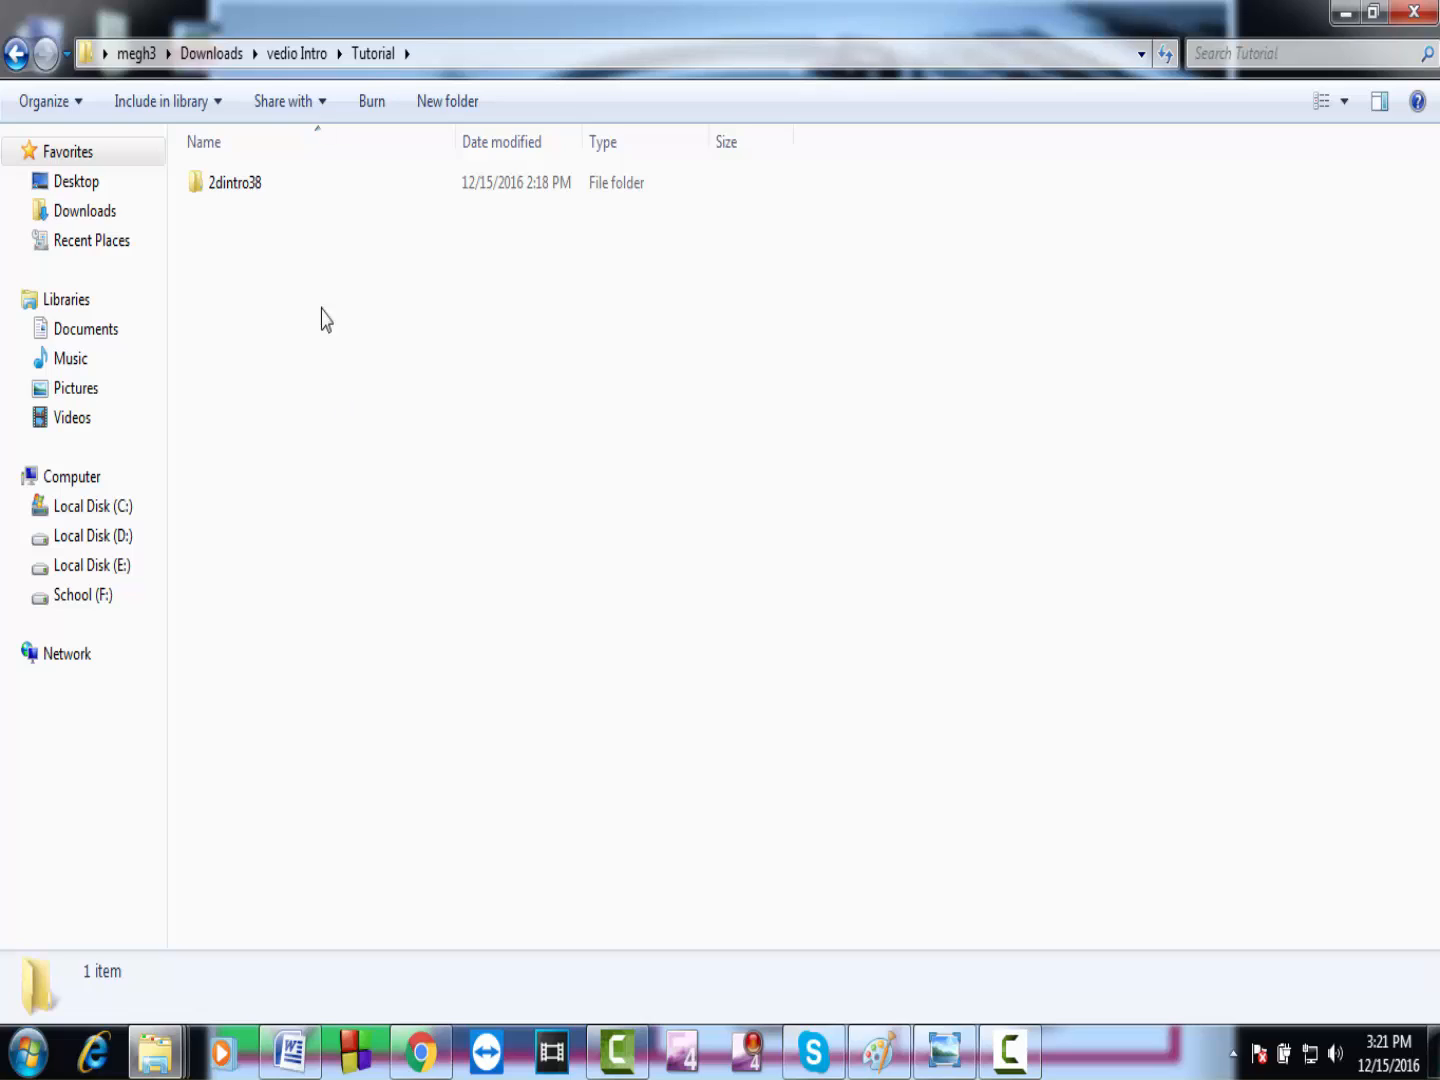
double_click(267, 193)
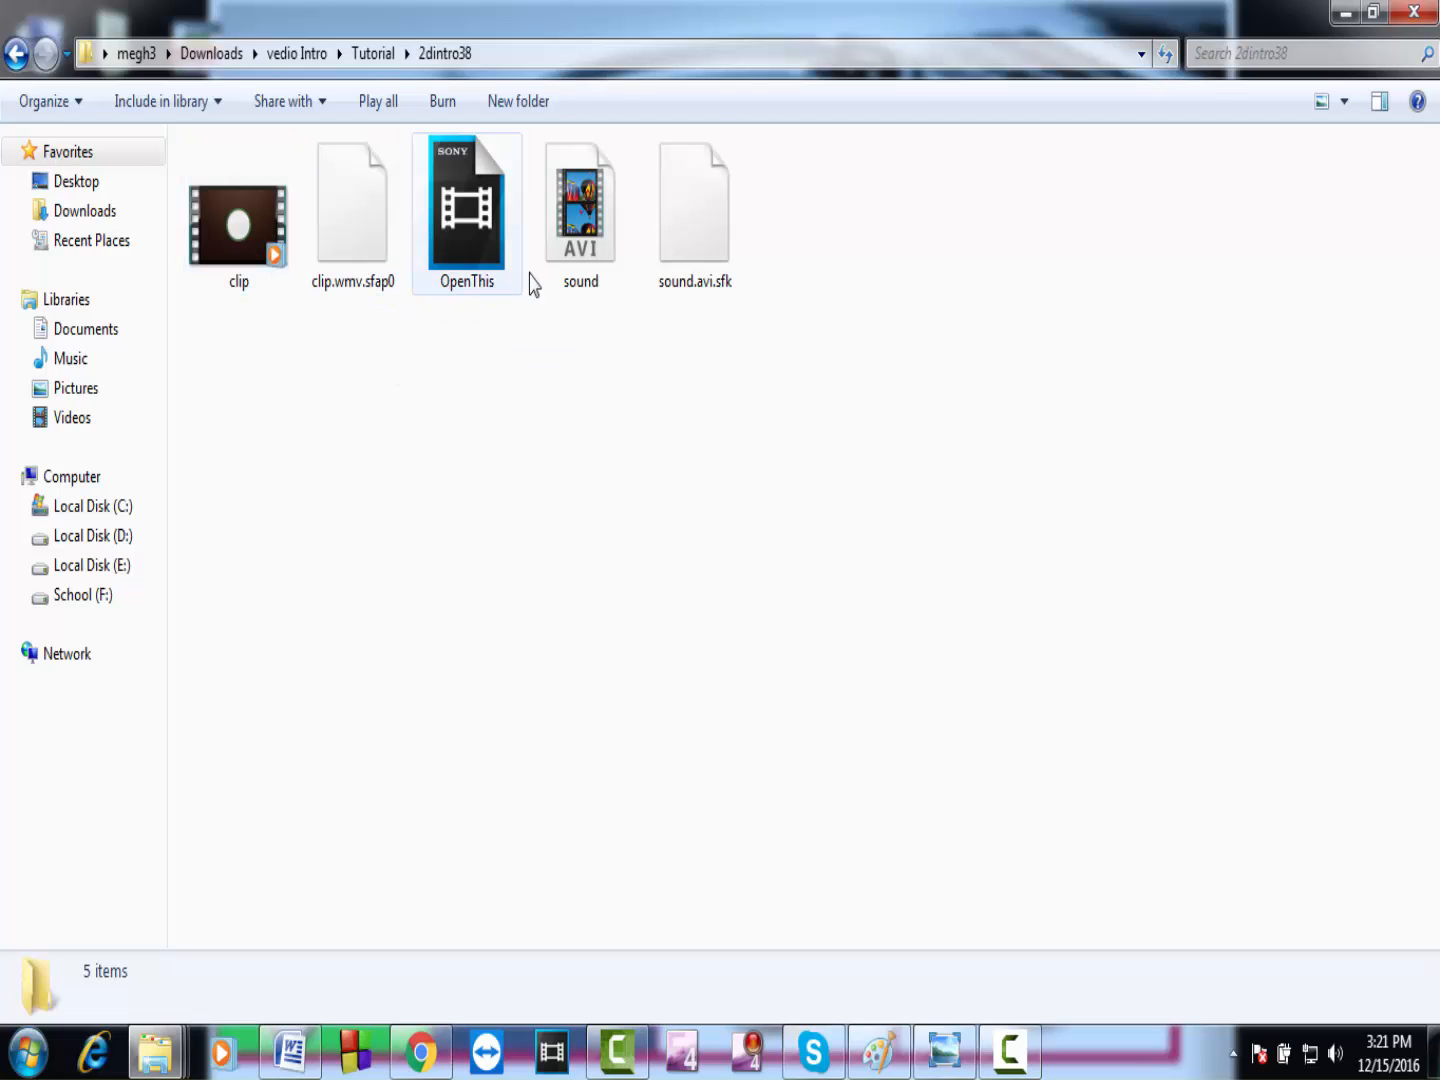
click(463, 224)
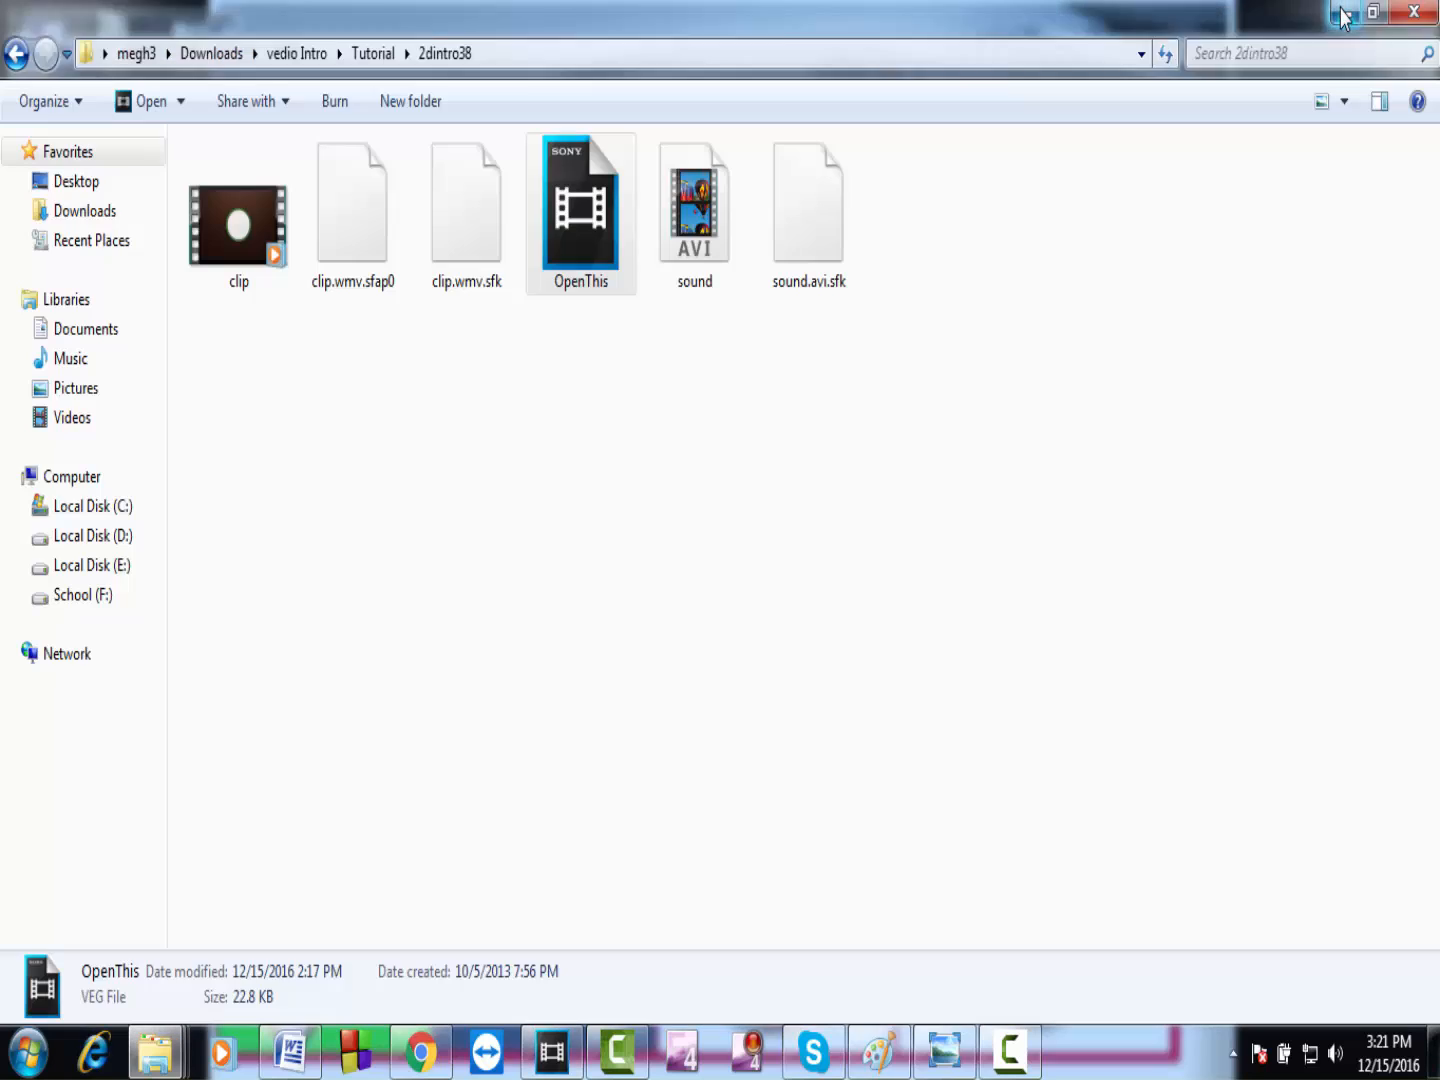
click(1344, 14)
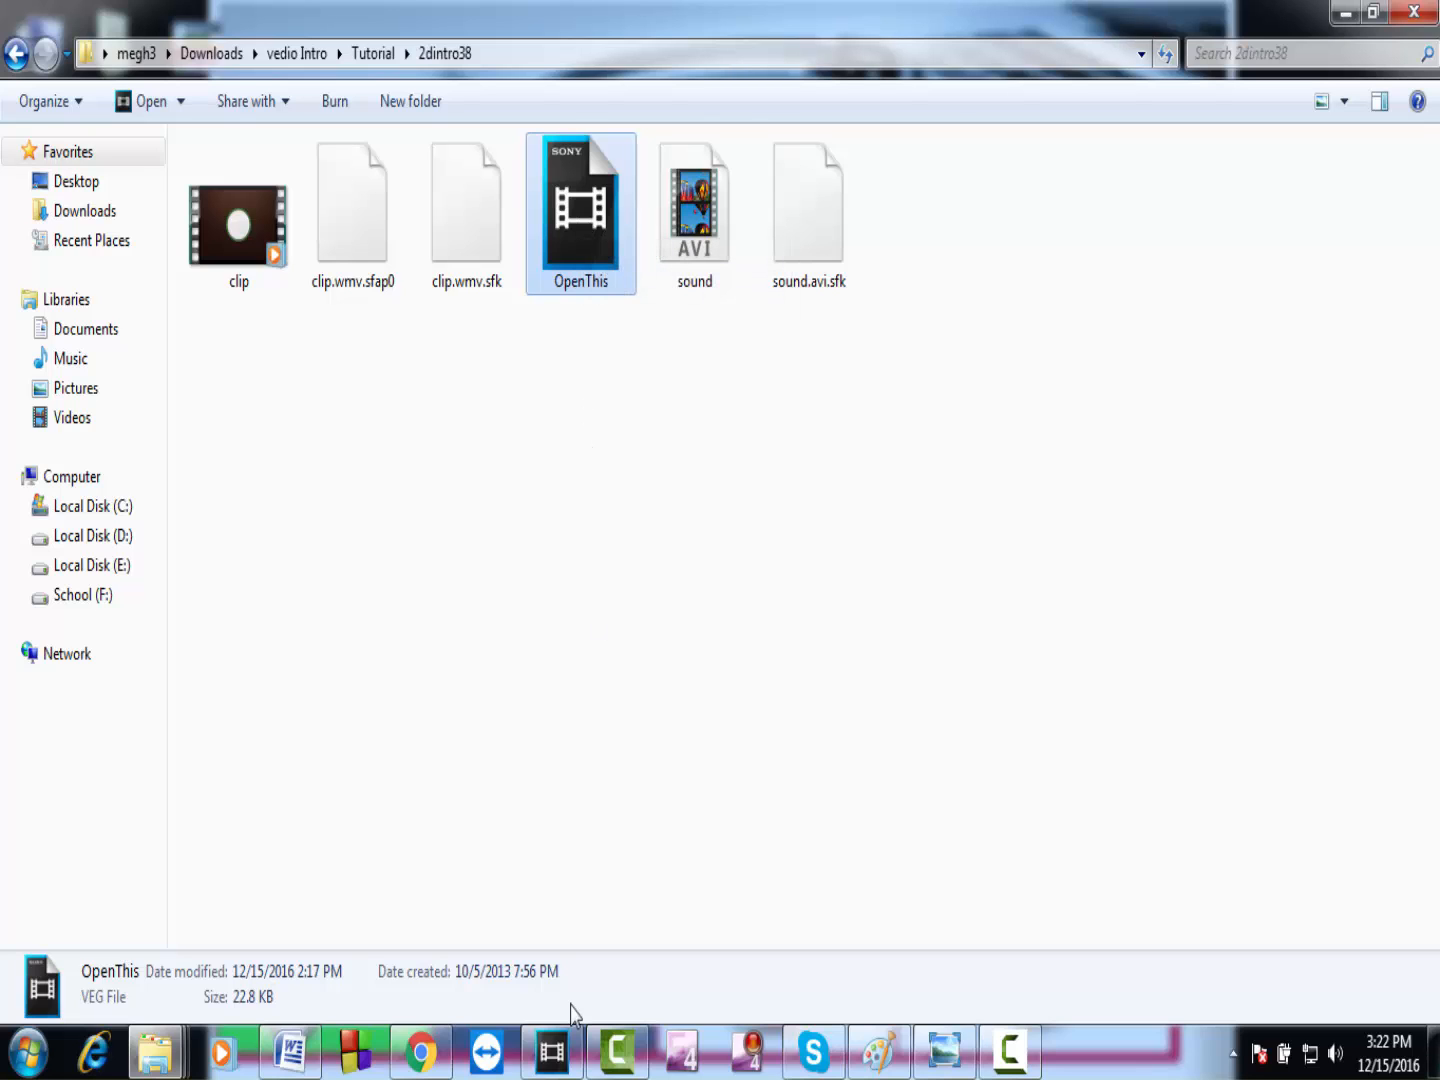
click(553, 1064)
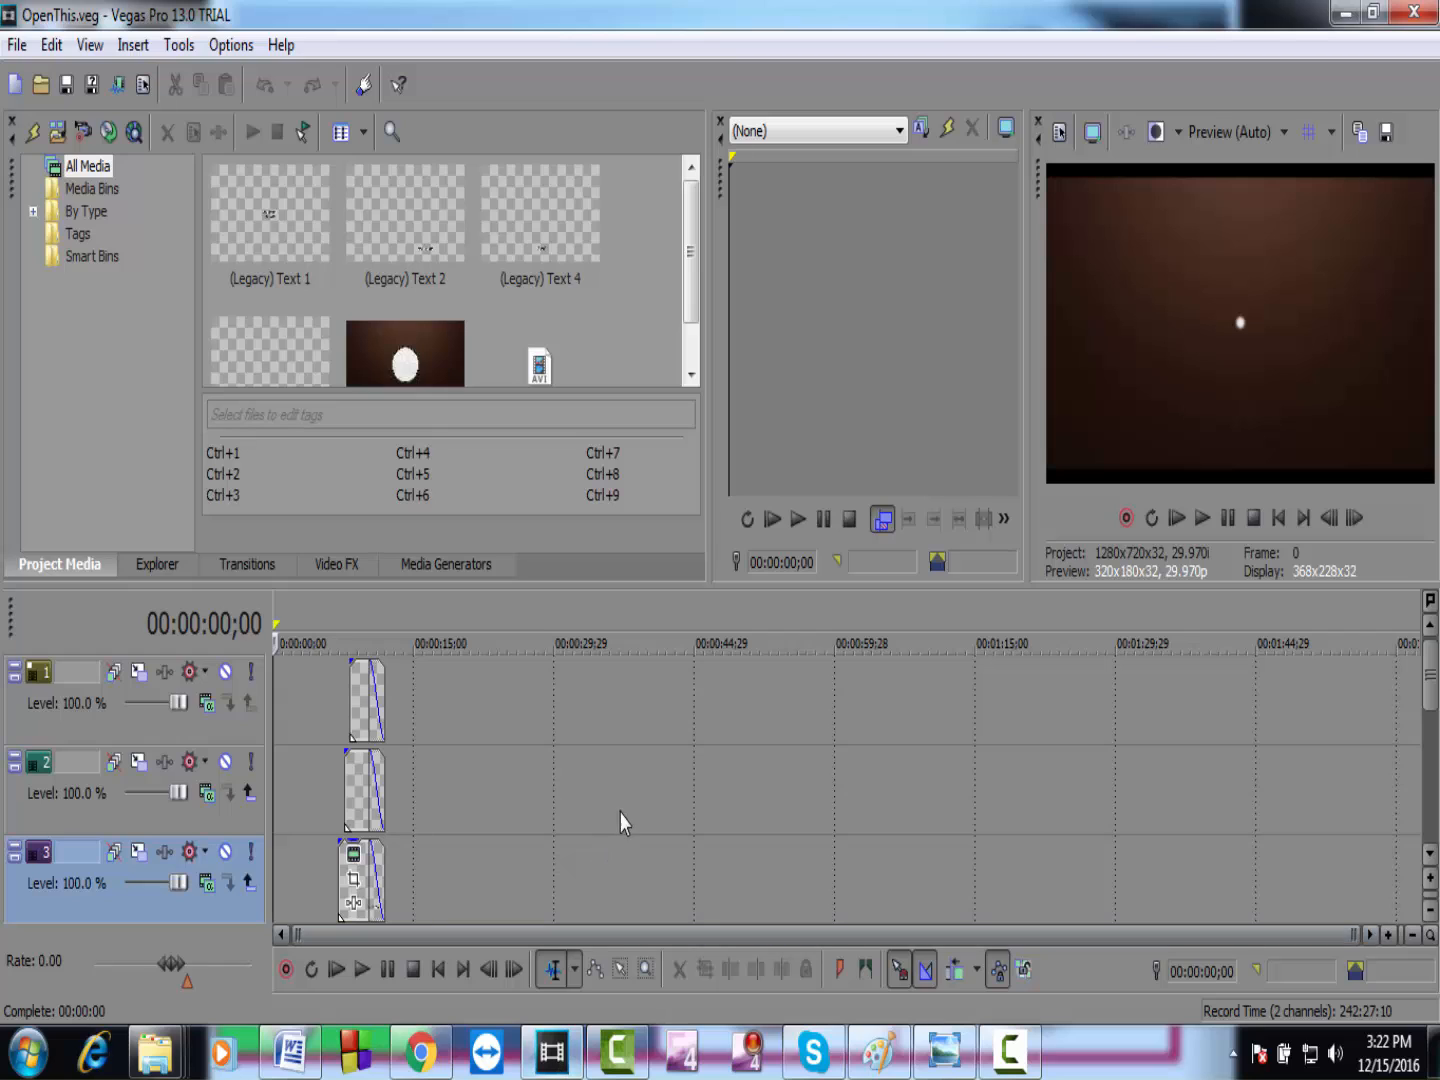
key(space)
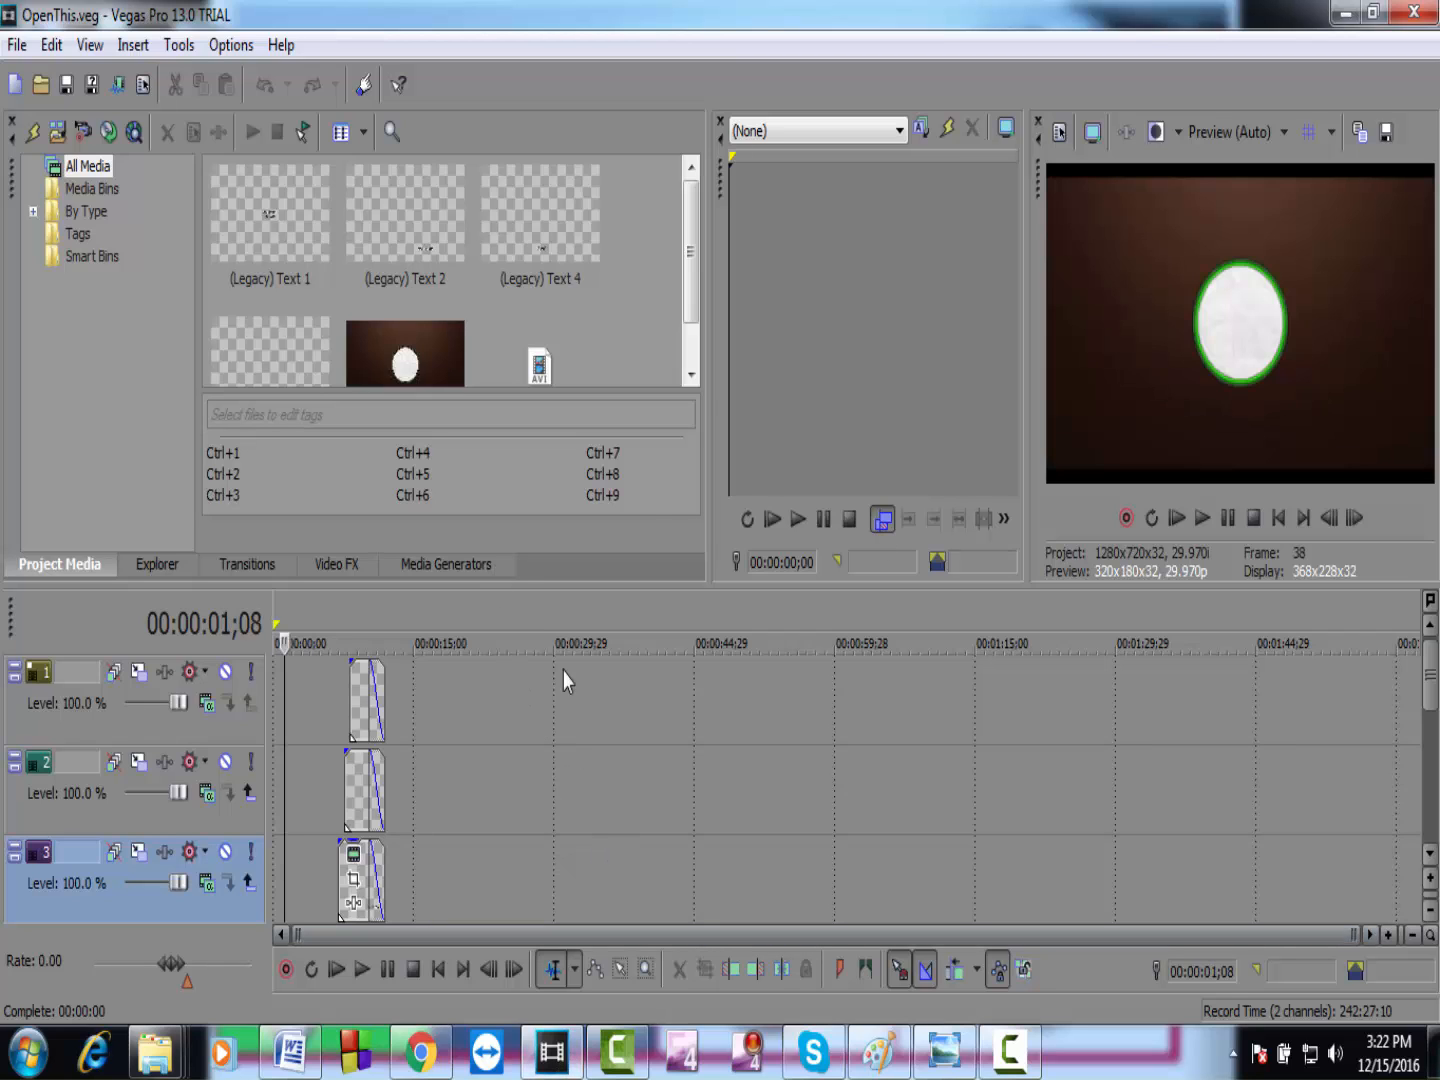
Step: Extend the ends of the text events on tracks 1, 2 and 3 by +1:08, +0:20 and +1:08 respectively
click(378, 695)
drag(385, 692, 403, 697)
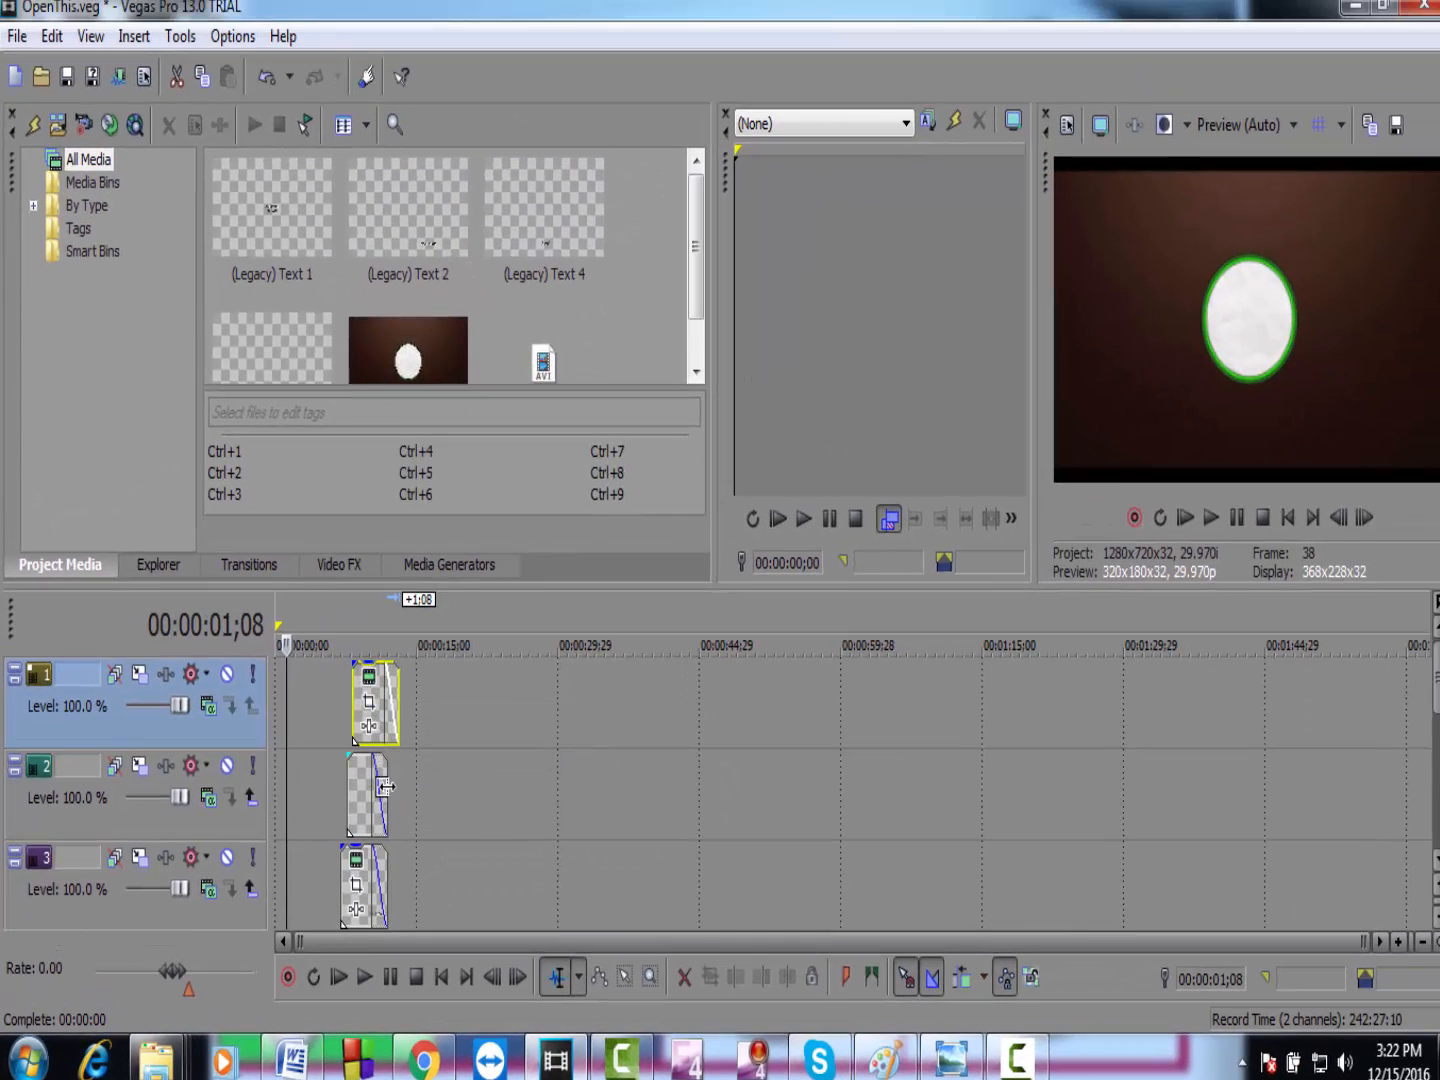
drag(390, 791, 408, 791)
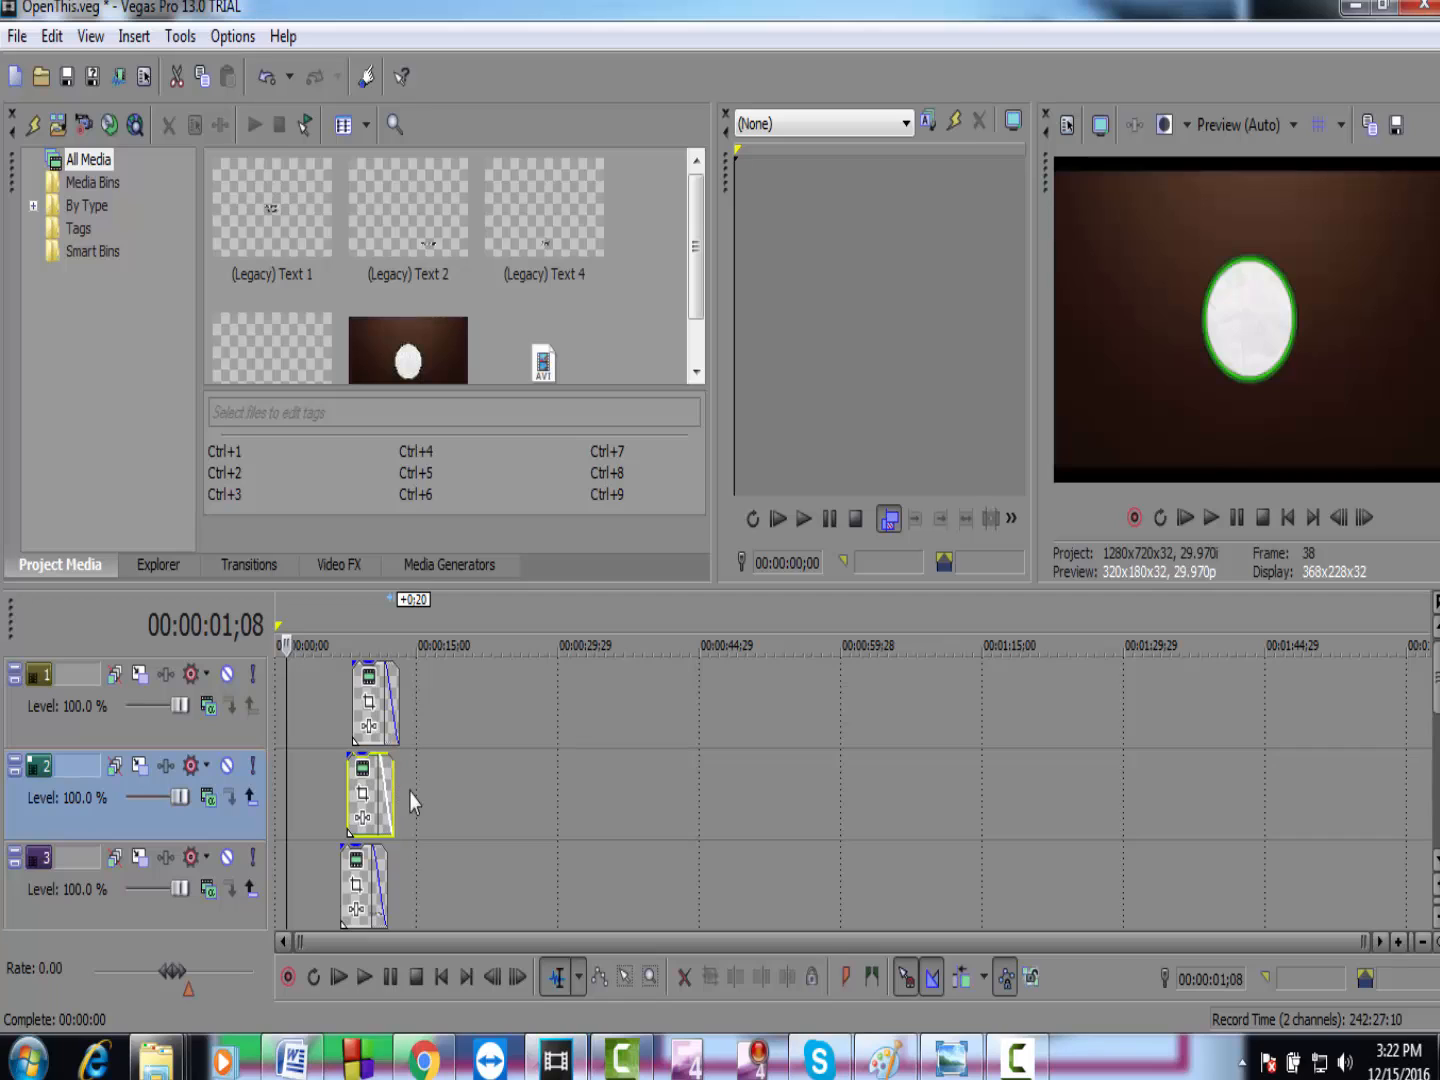
click(394, 861)
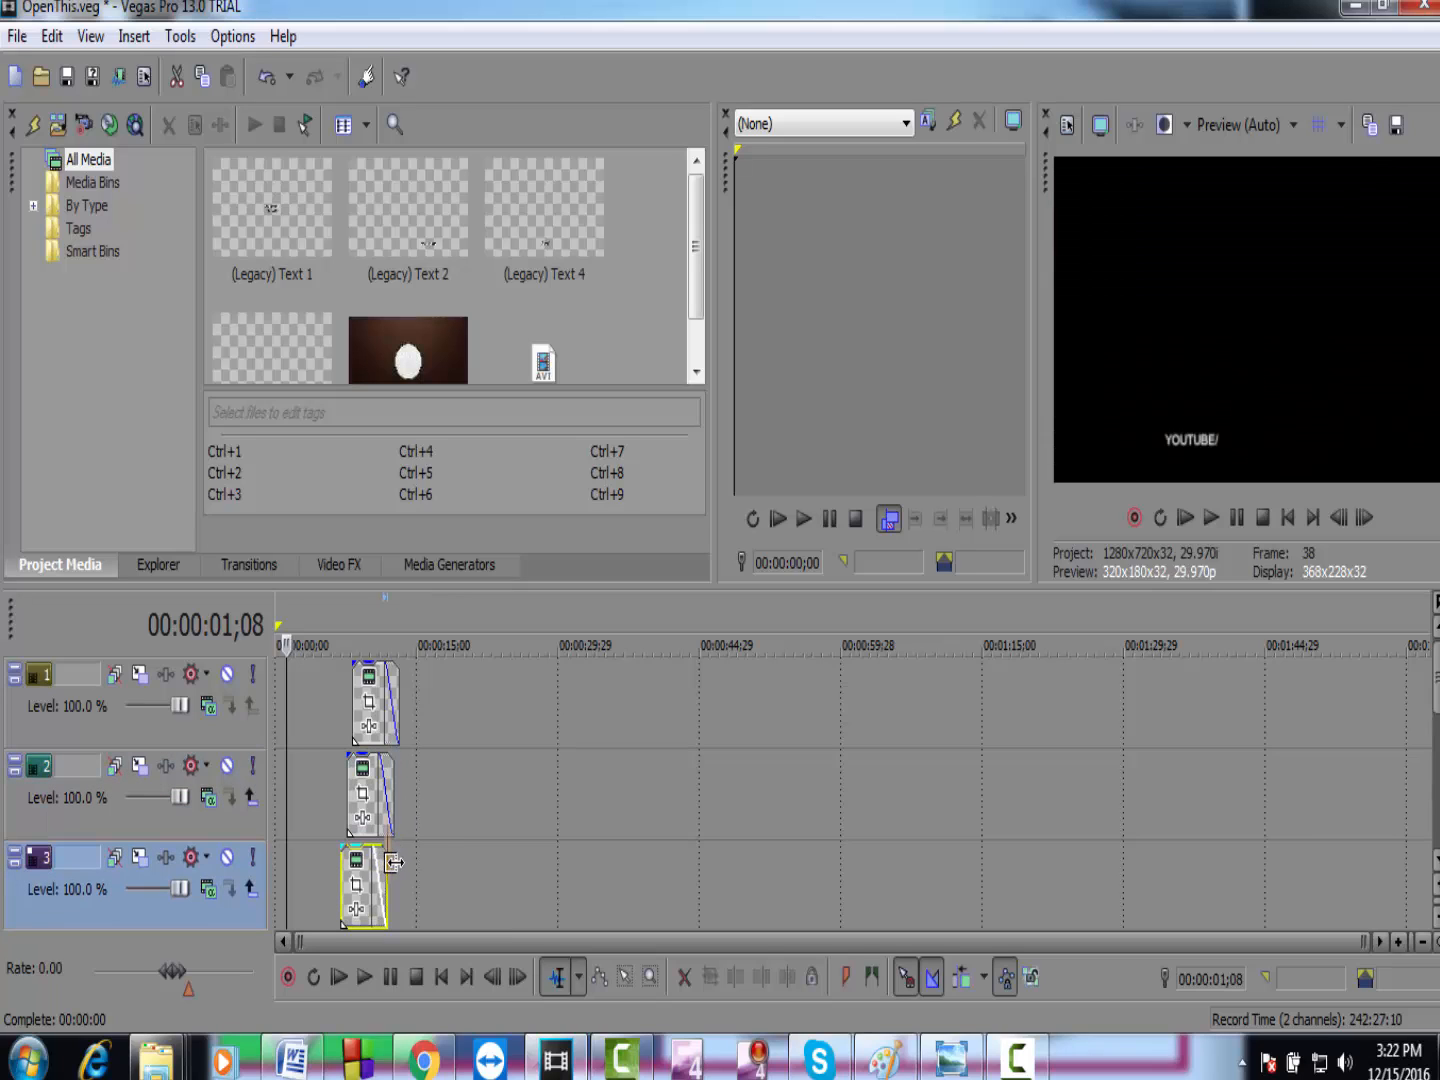
mouse_move(401, 867)
mouse_down()
mouse_move(411, 896)
mouse_move(391, 860)
mouse_up()
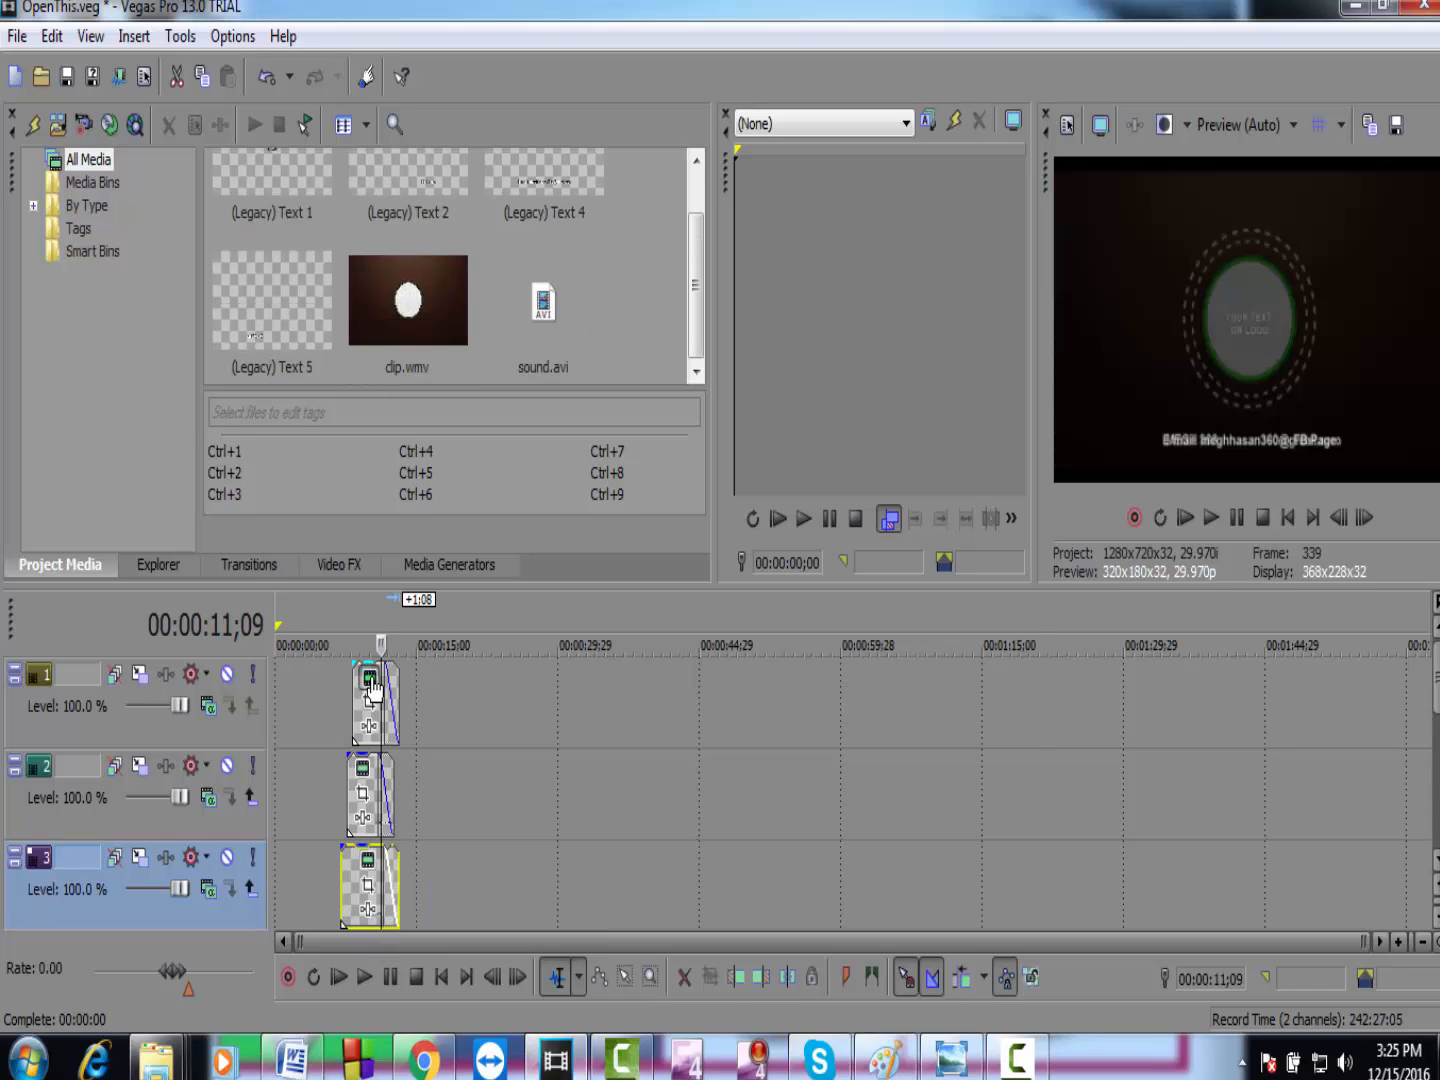
Step: Open the generated text settings of the events on tracks 1 and 2
click(368, 676)
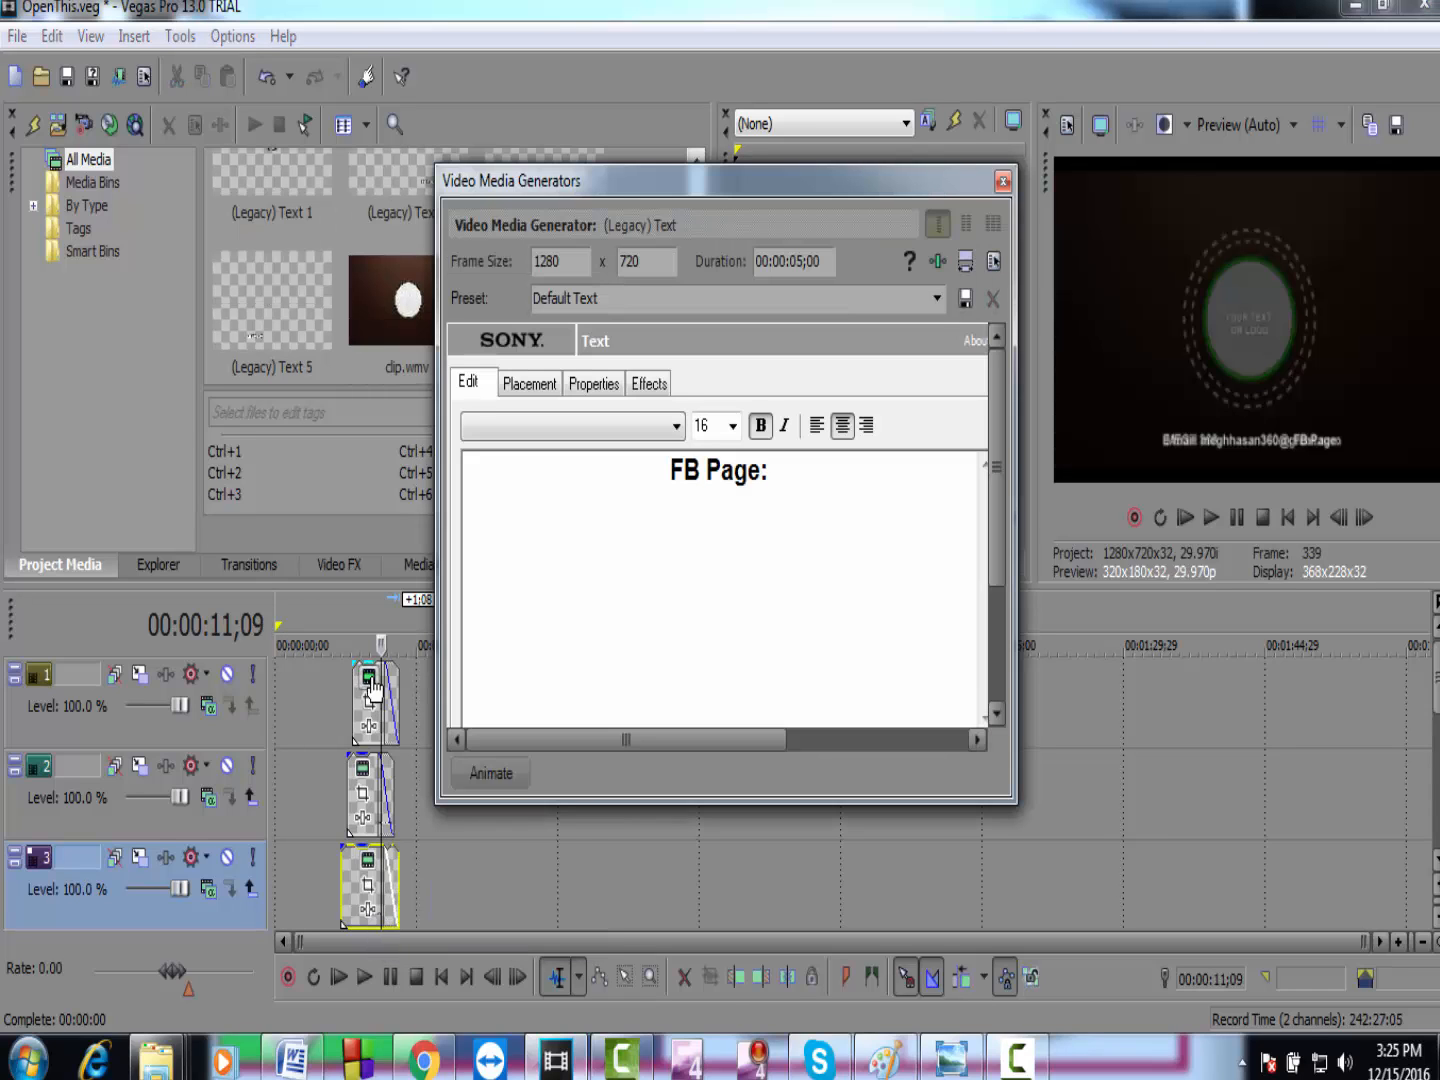
click(362, 779)
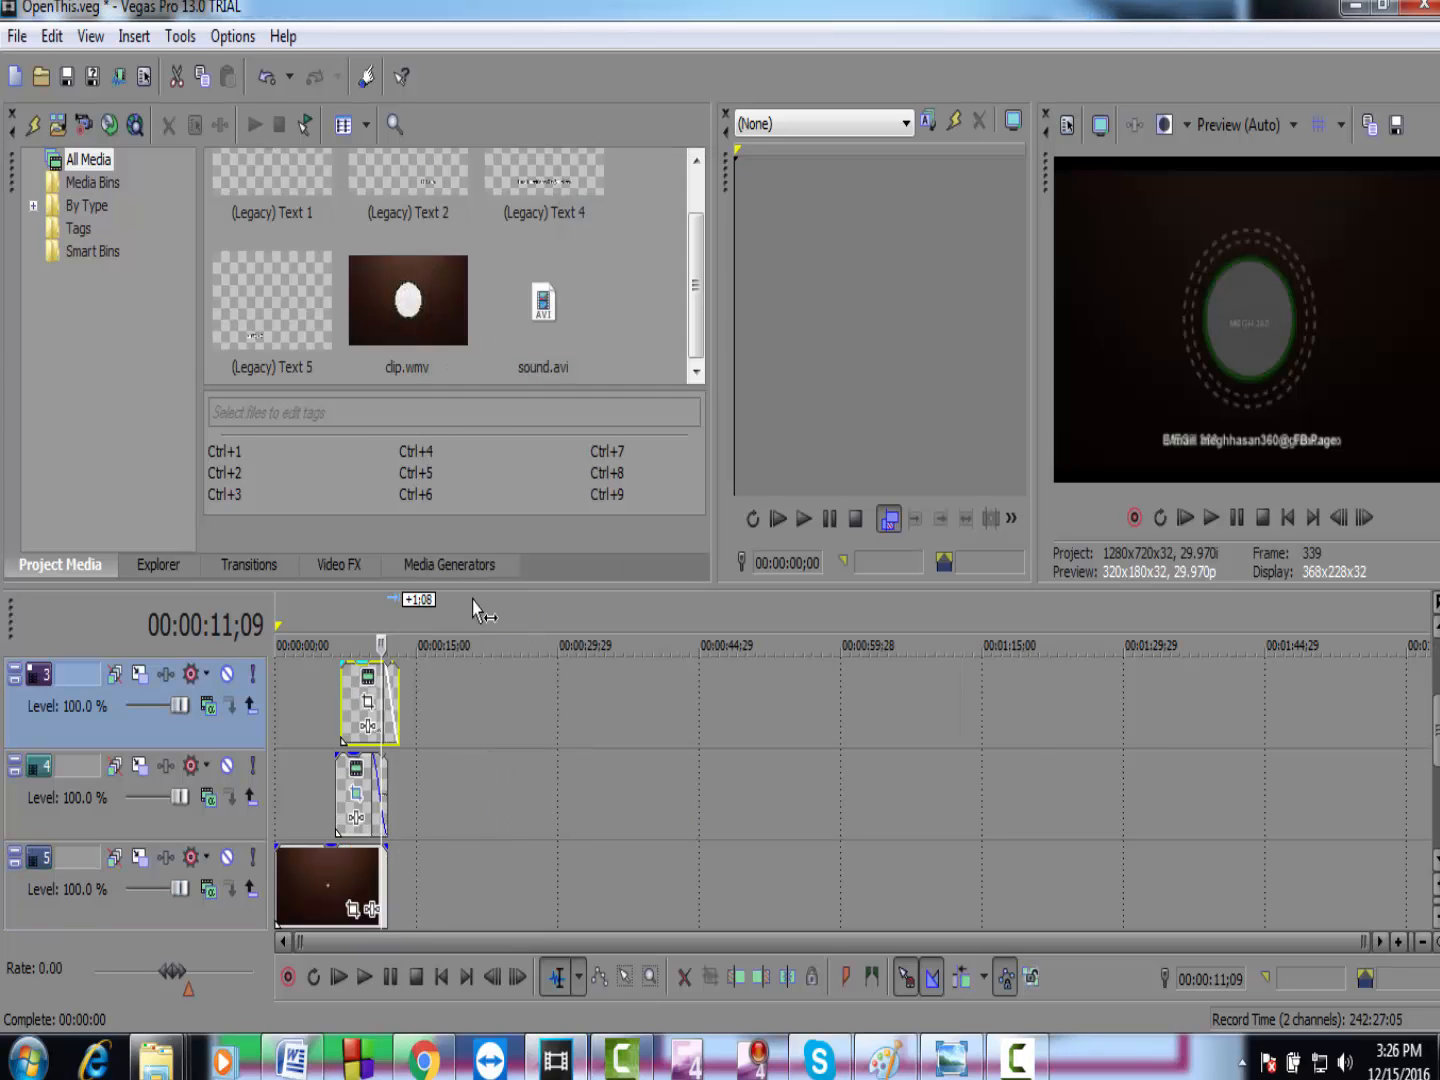
Step: Reposition the MEGH 360 text to about X 0.000, Y 0.007 in its generated text placement and close its settings
click(356, 776)
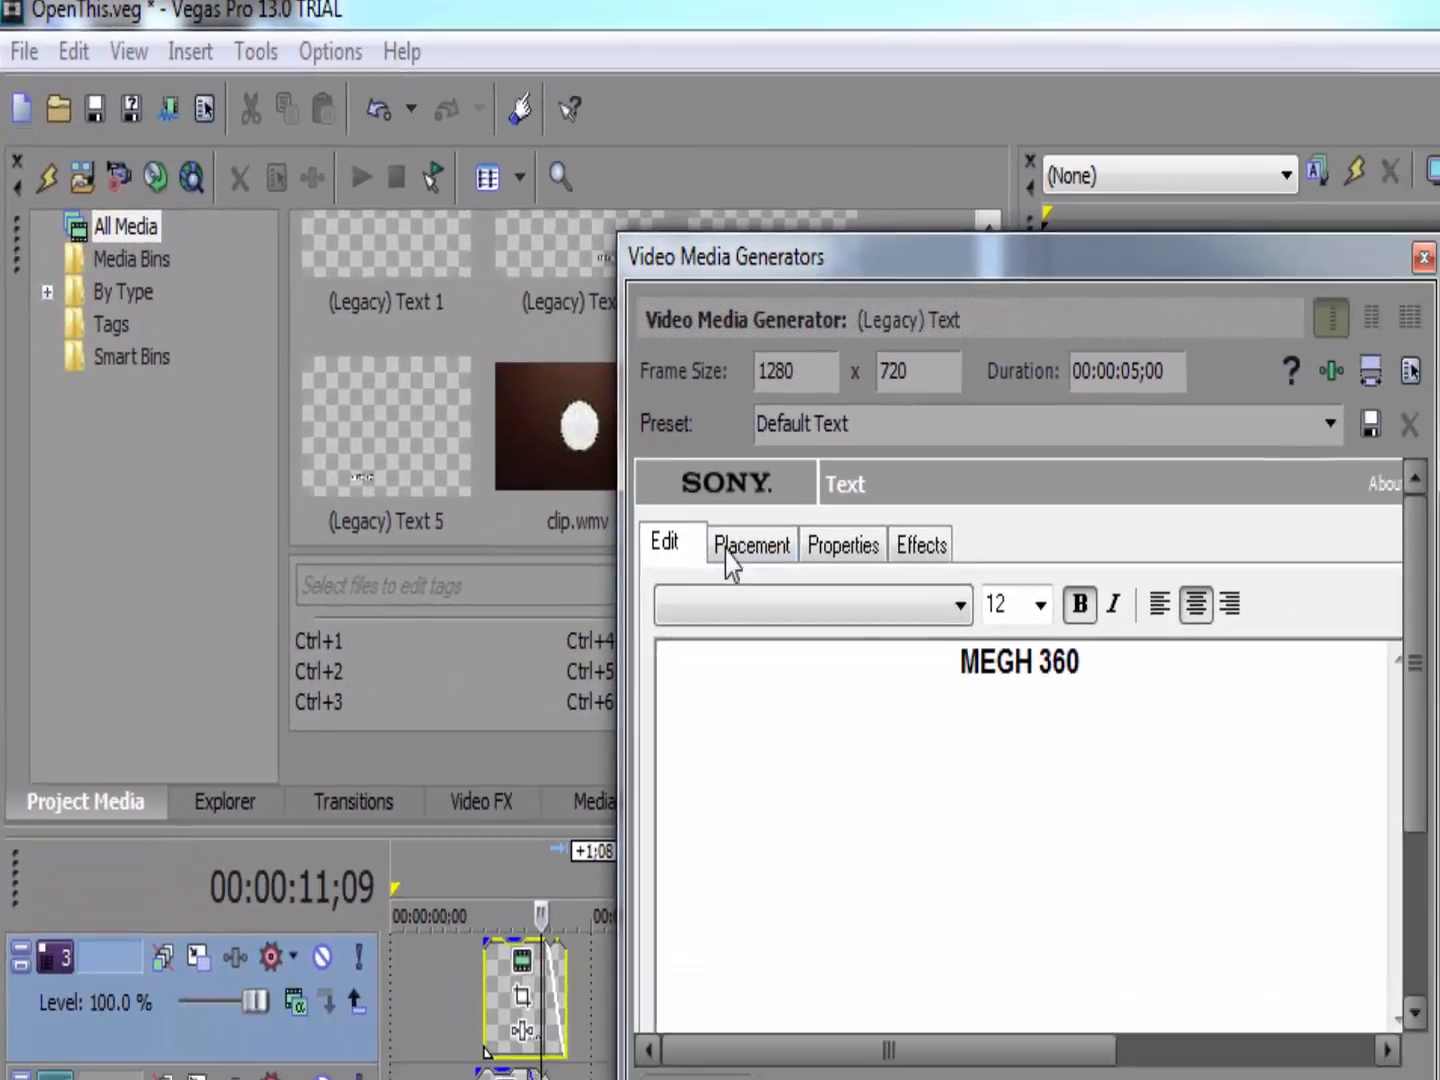
click(727, 550)
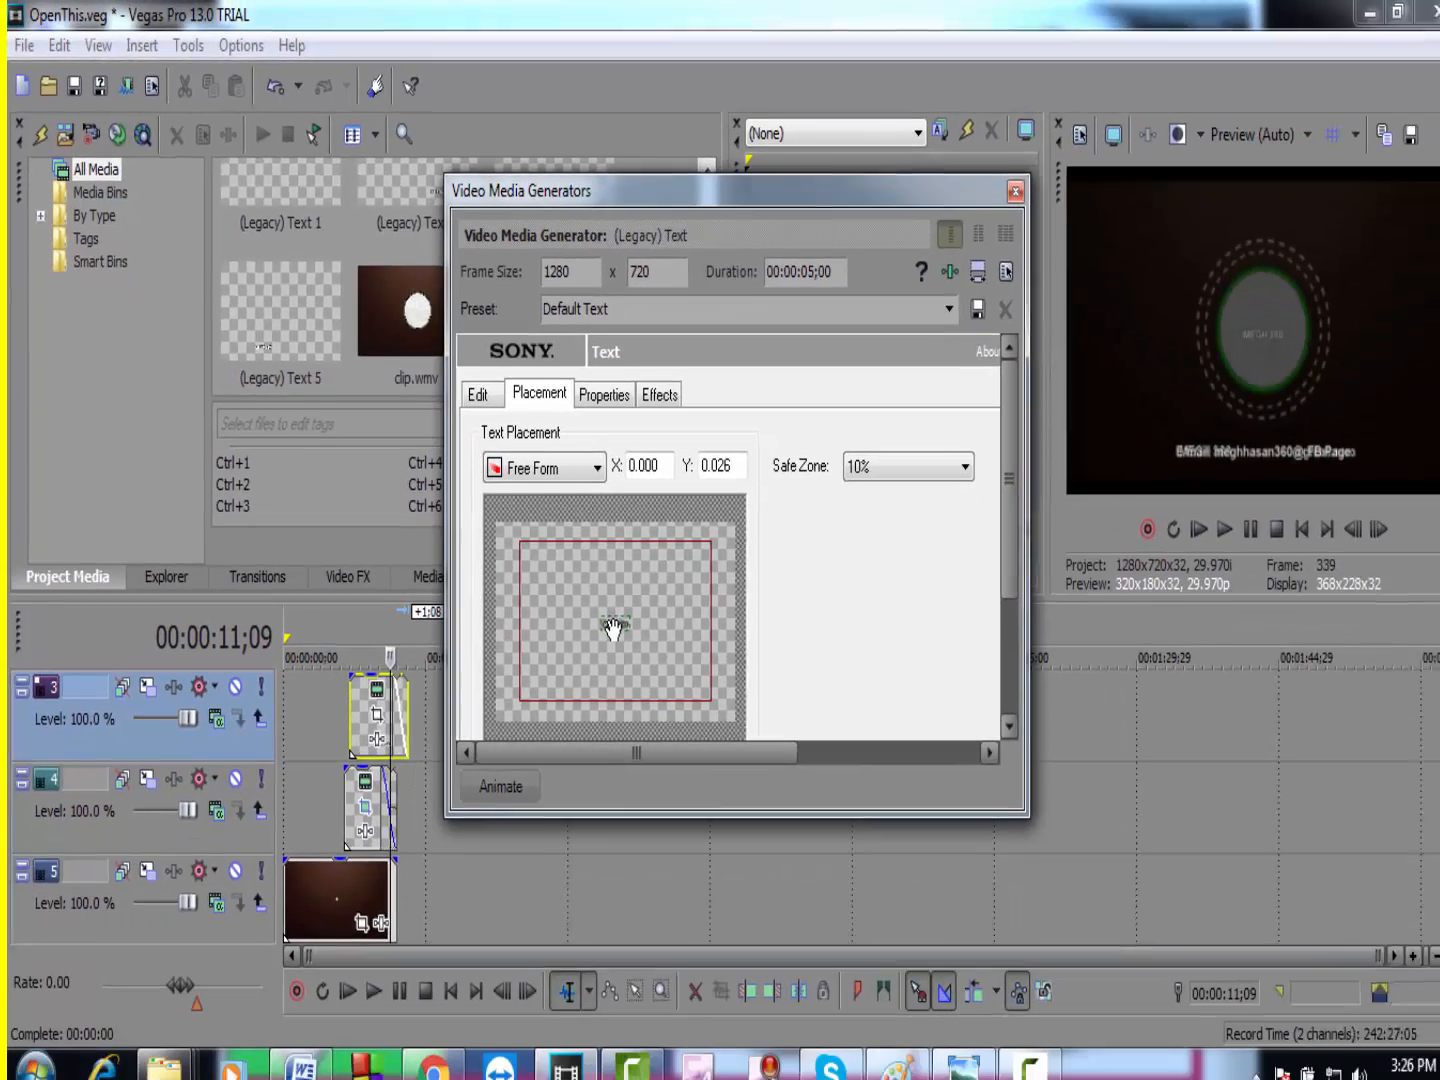
mouse_move(613, 628)
mouse_down()
mouse_move(612, 597)
mouse_move(616, 644)
mouse_move(599, 598)
mouse_move(600, 614)
mouse_up()
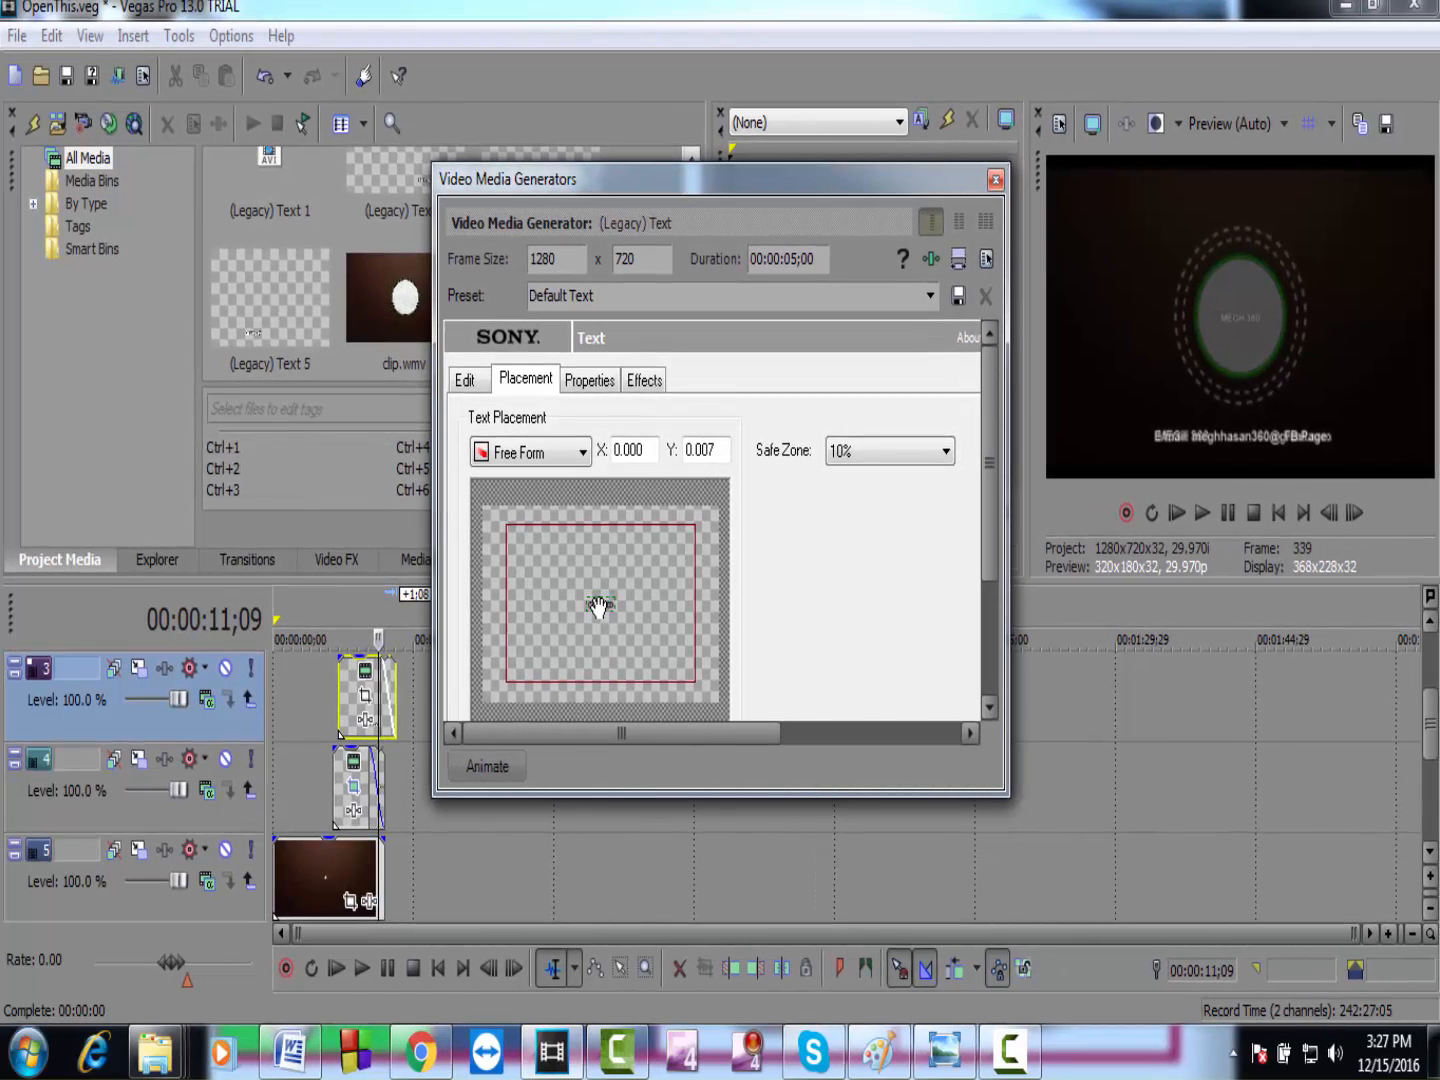
click(996, 181)
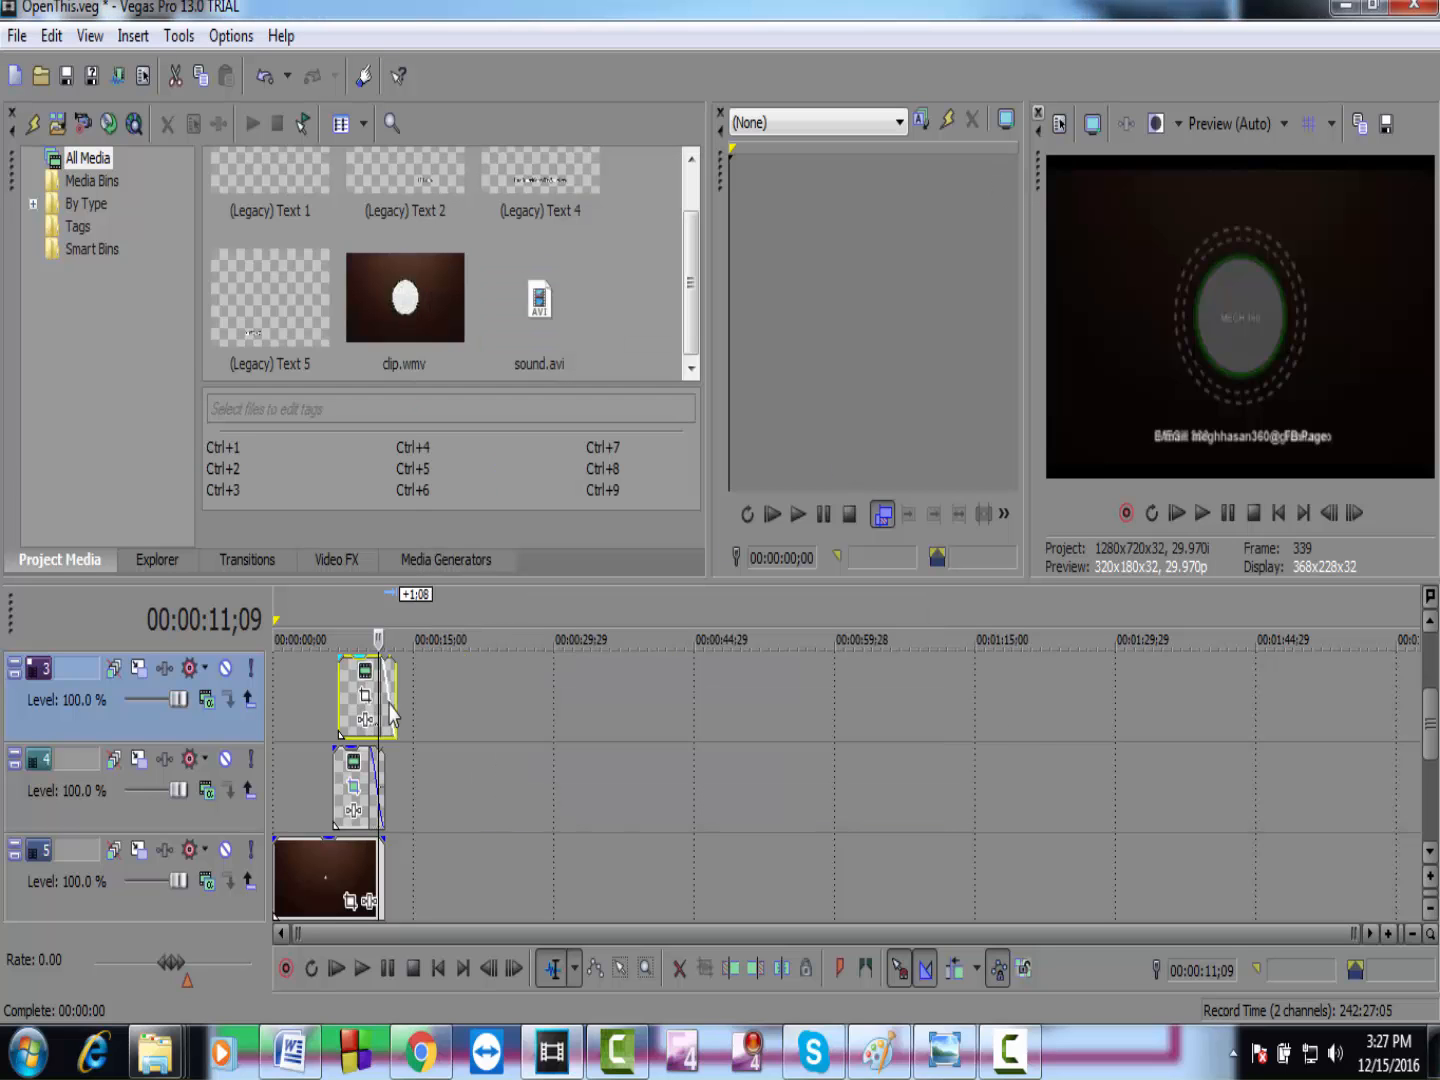
Step: Move the track 1 "FB Page:" text to about X -0.319, Y 0.624 in its text placement
click(364, 671)
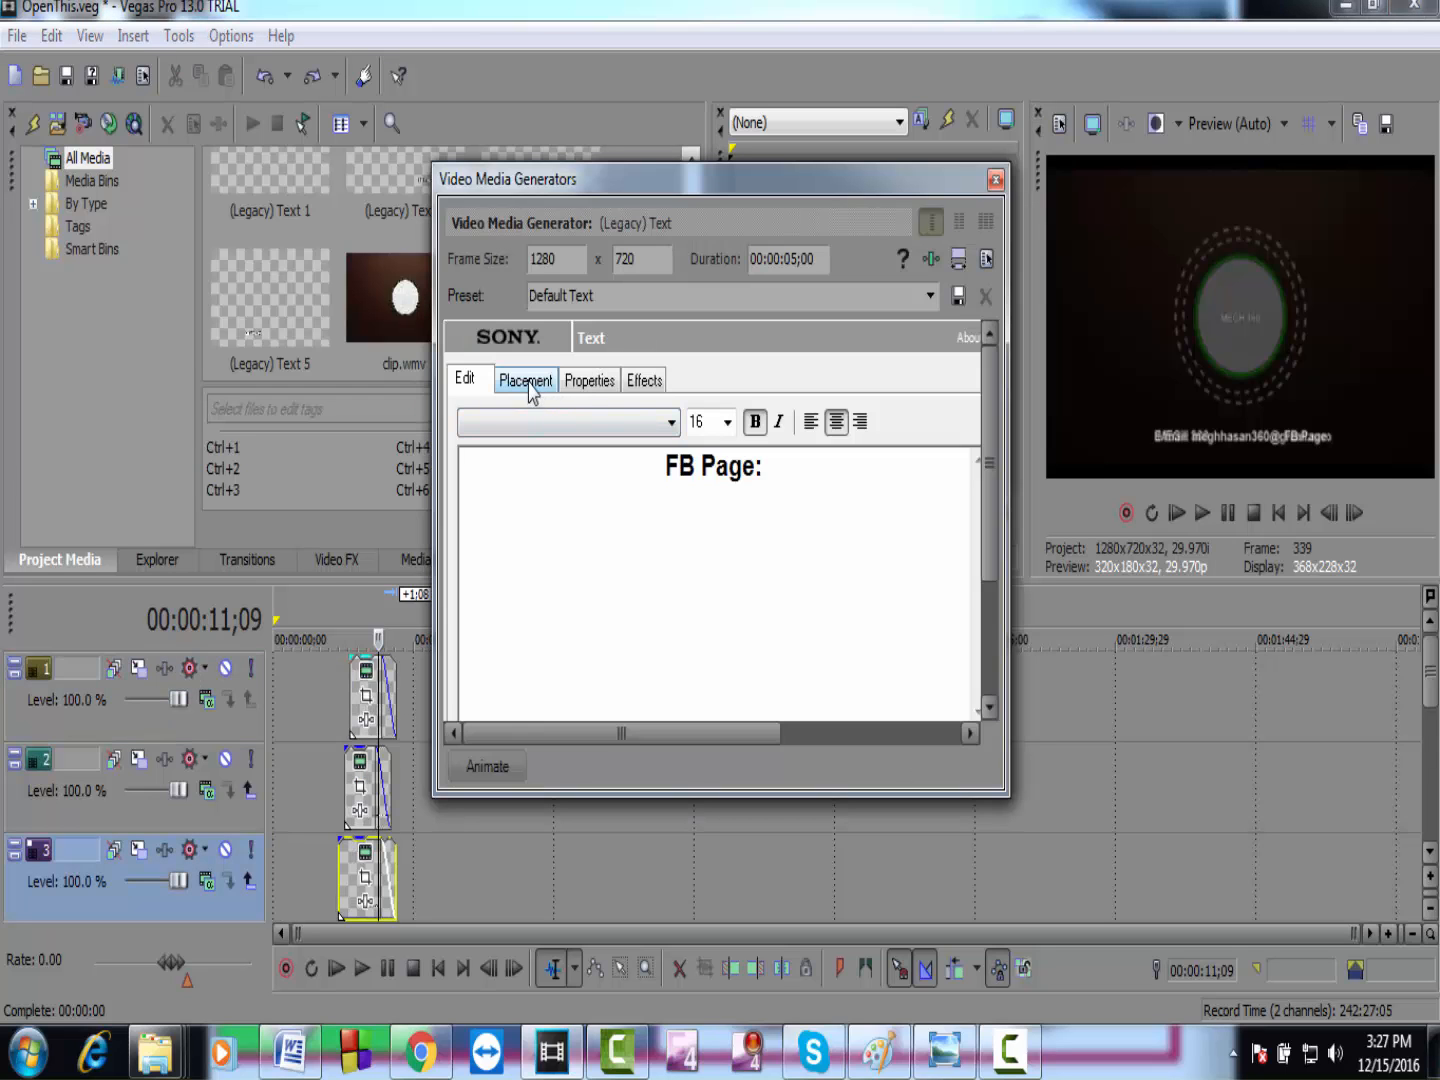
click(529, 389)
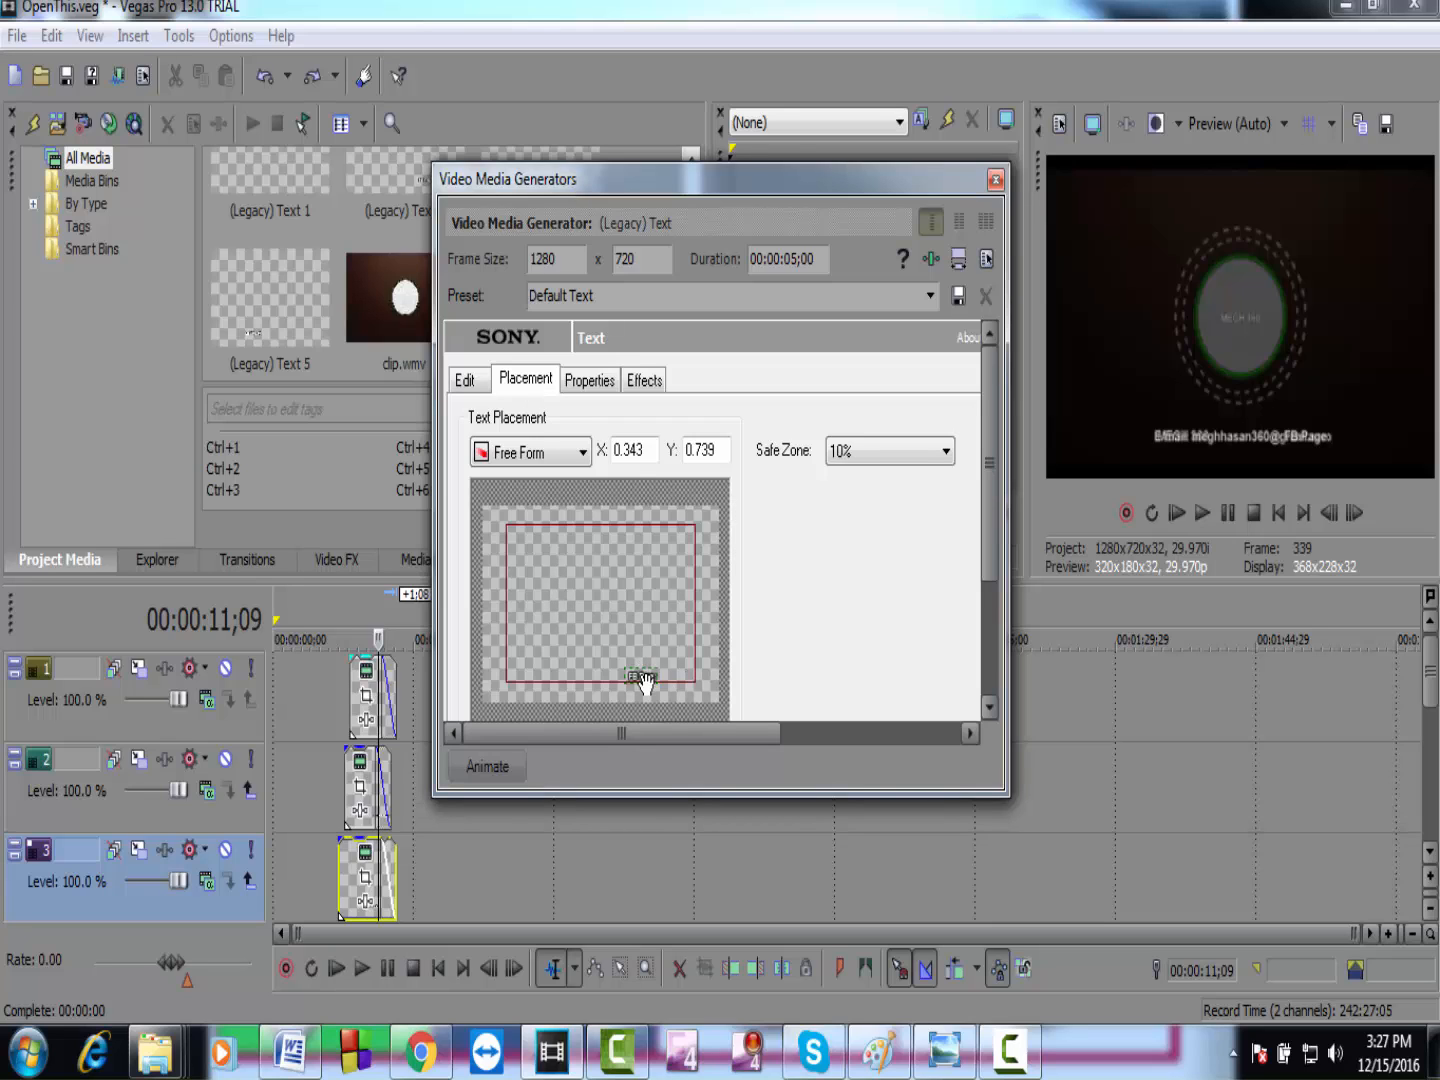
drag(645, 683, 568, 673)
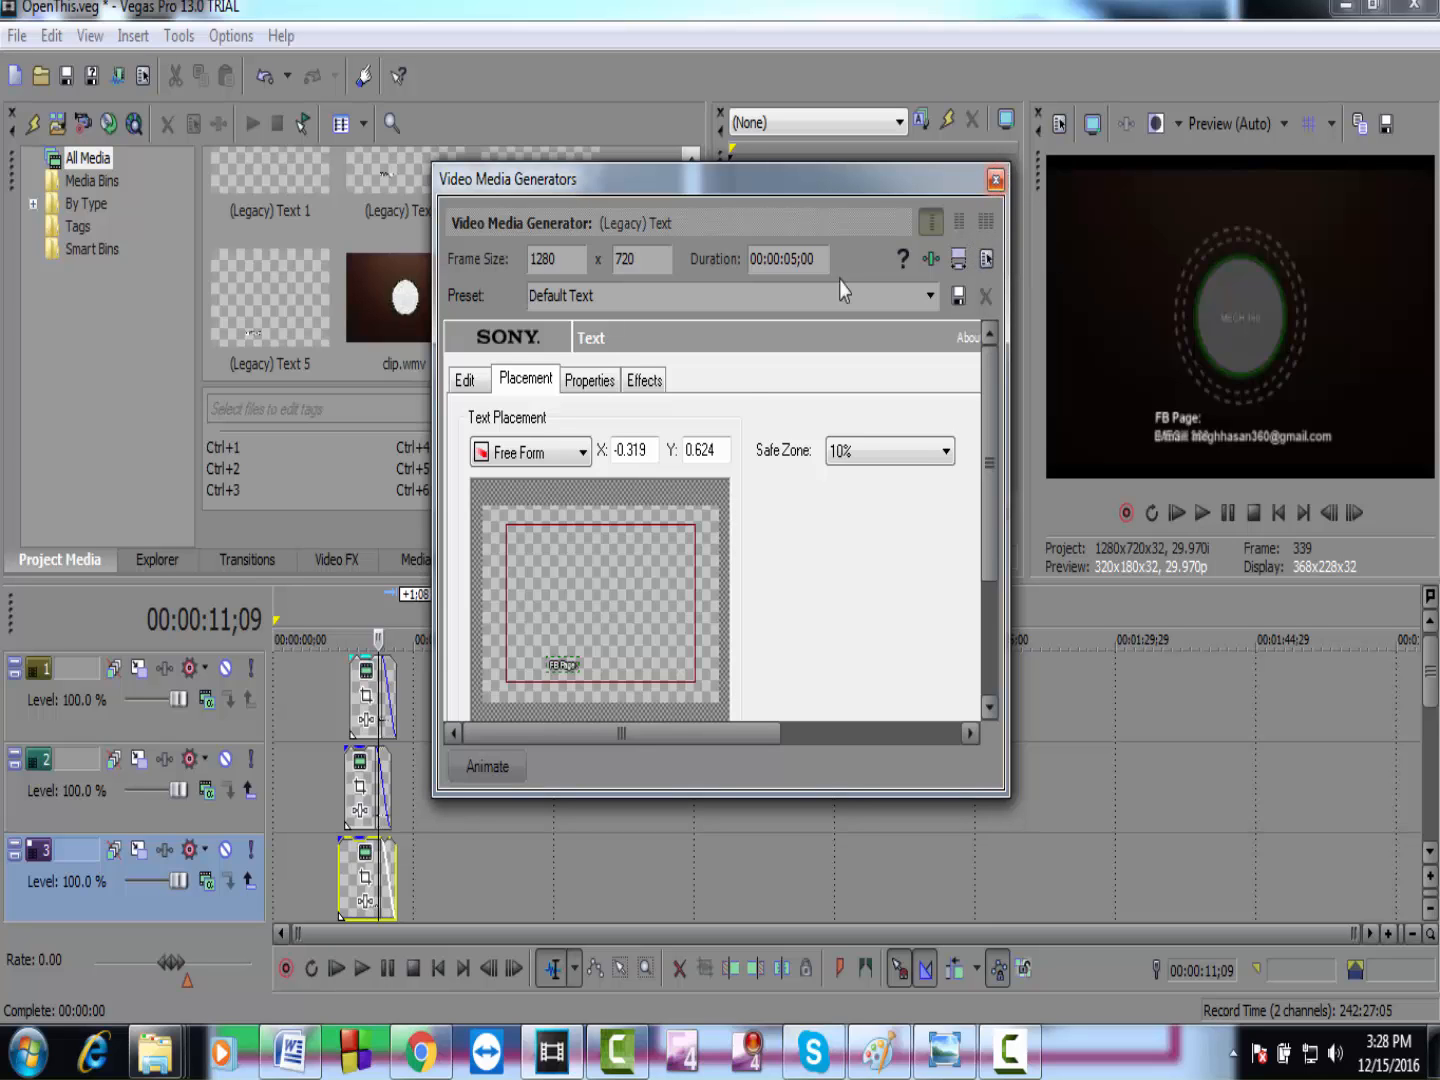
Step: Set the "FB Page:" text color to orange (R 255, G 178, B 27) and close its settings
click(592, 385)
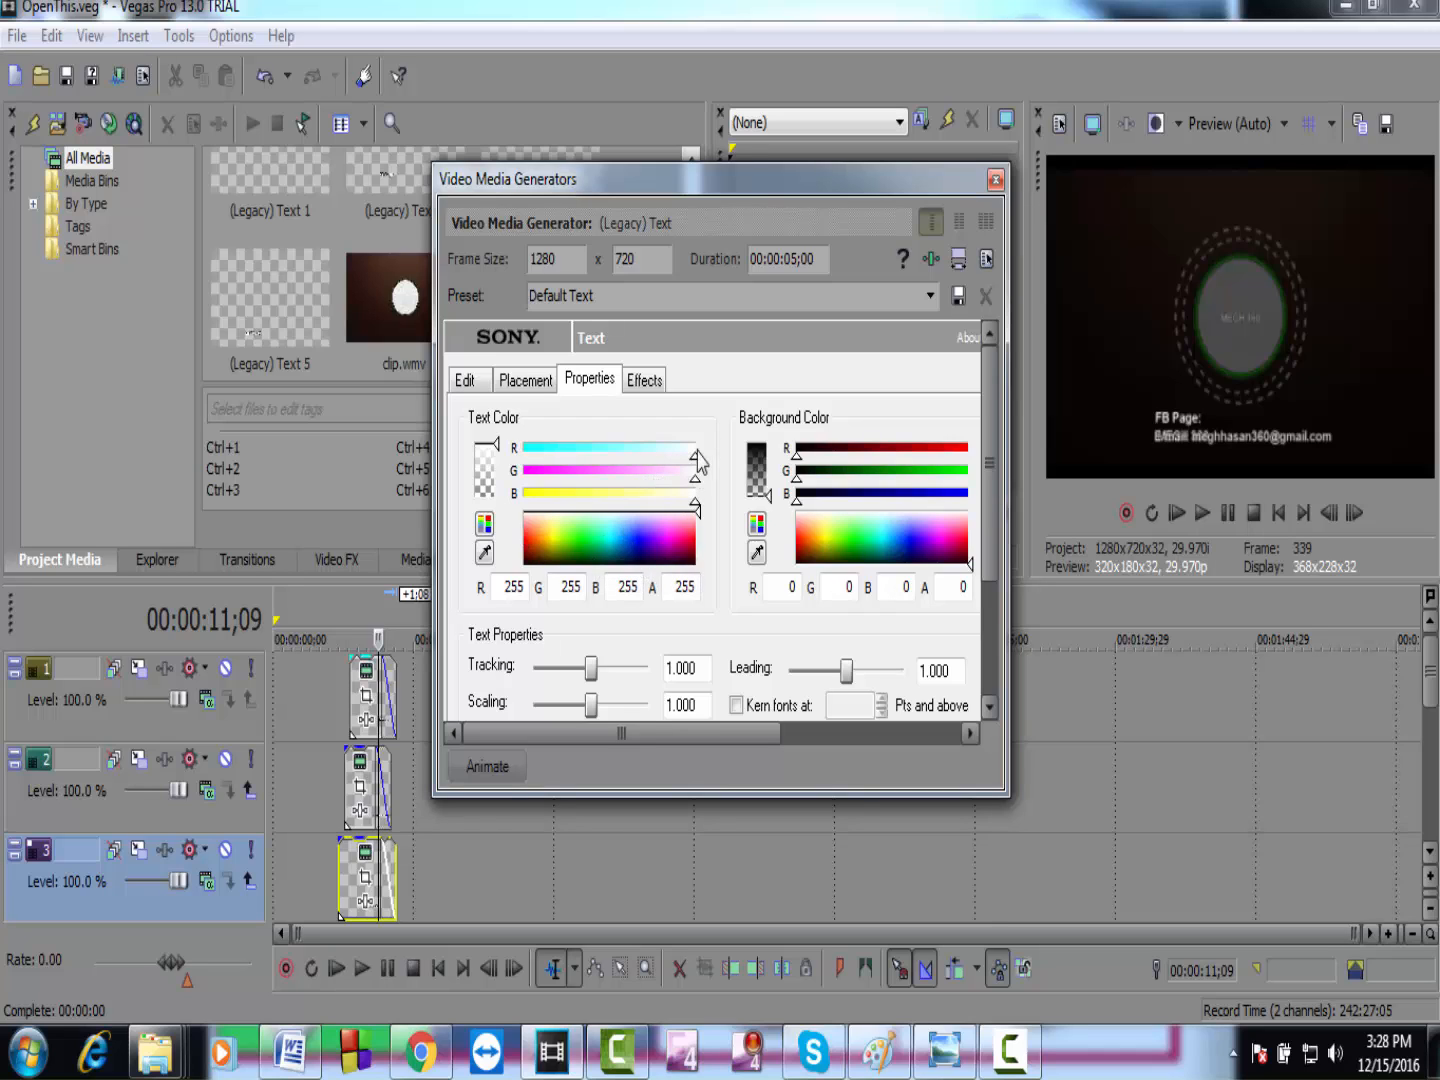
mouse_move(697, 466)
mouse_down()
mouse_move(646, 464)
mouse_move(700, 467)
mouse_up()
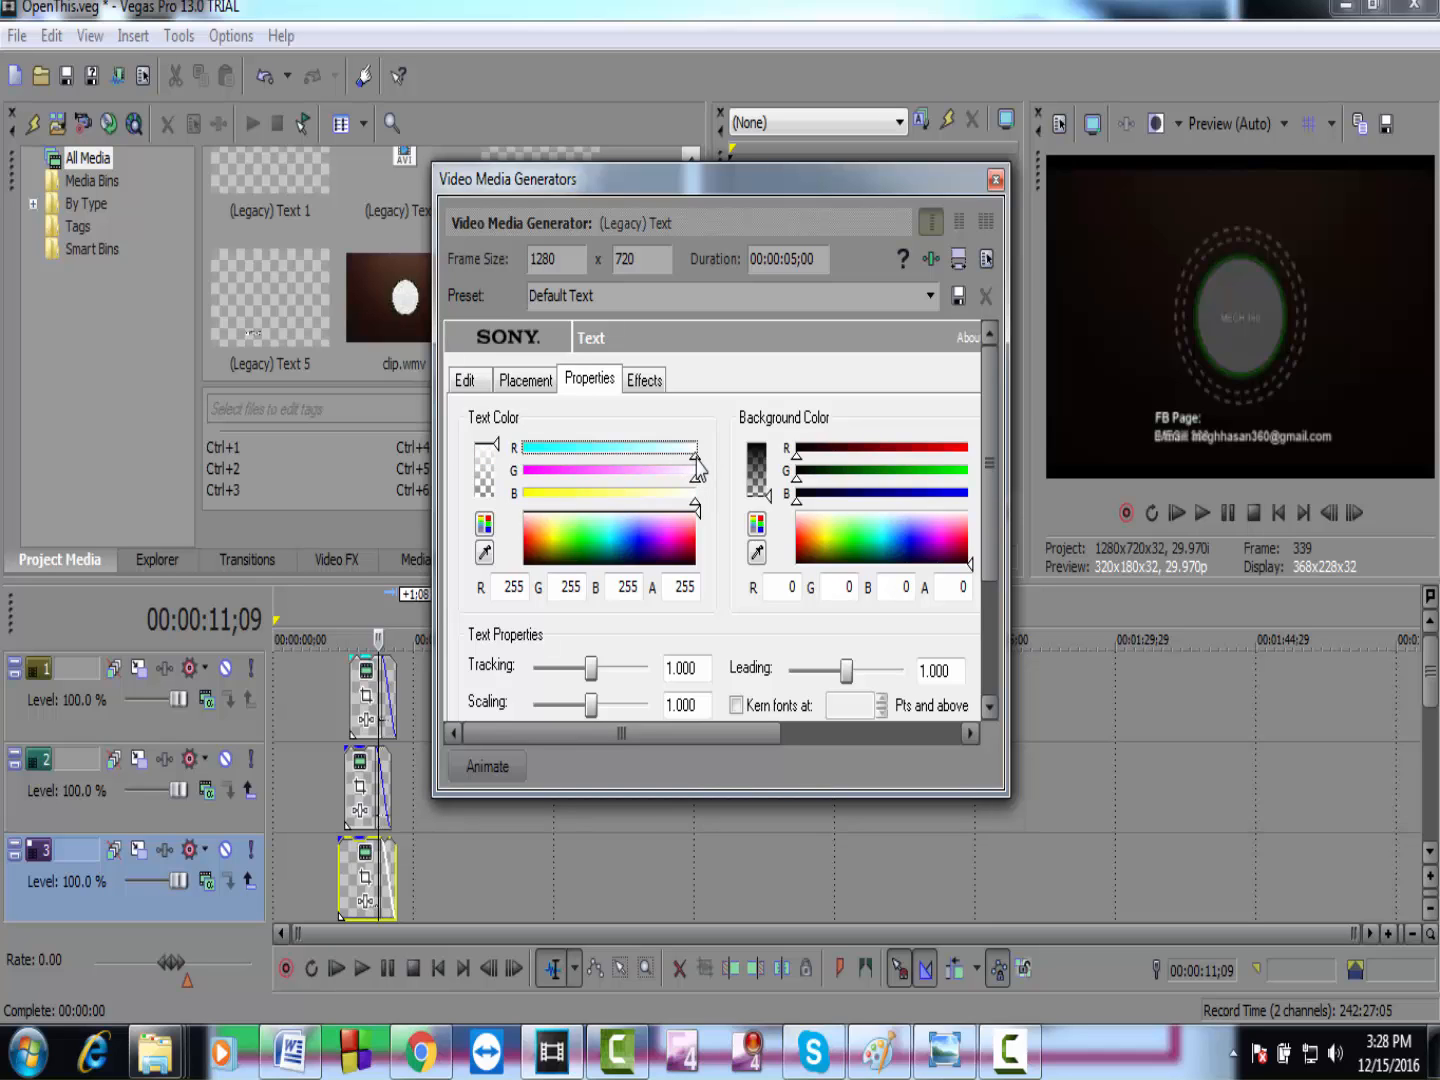
click(643, 539)
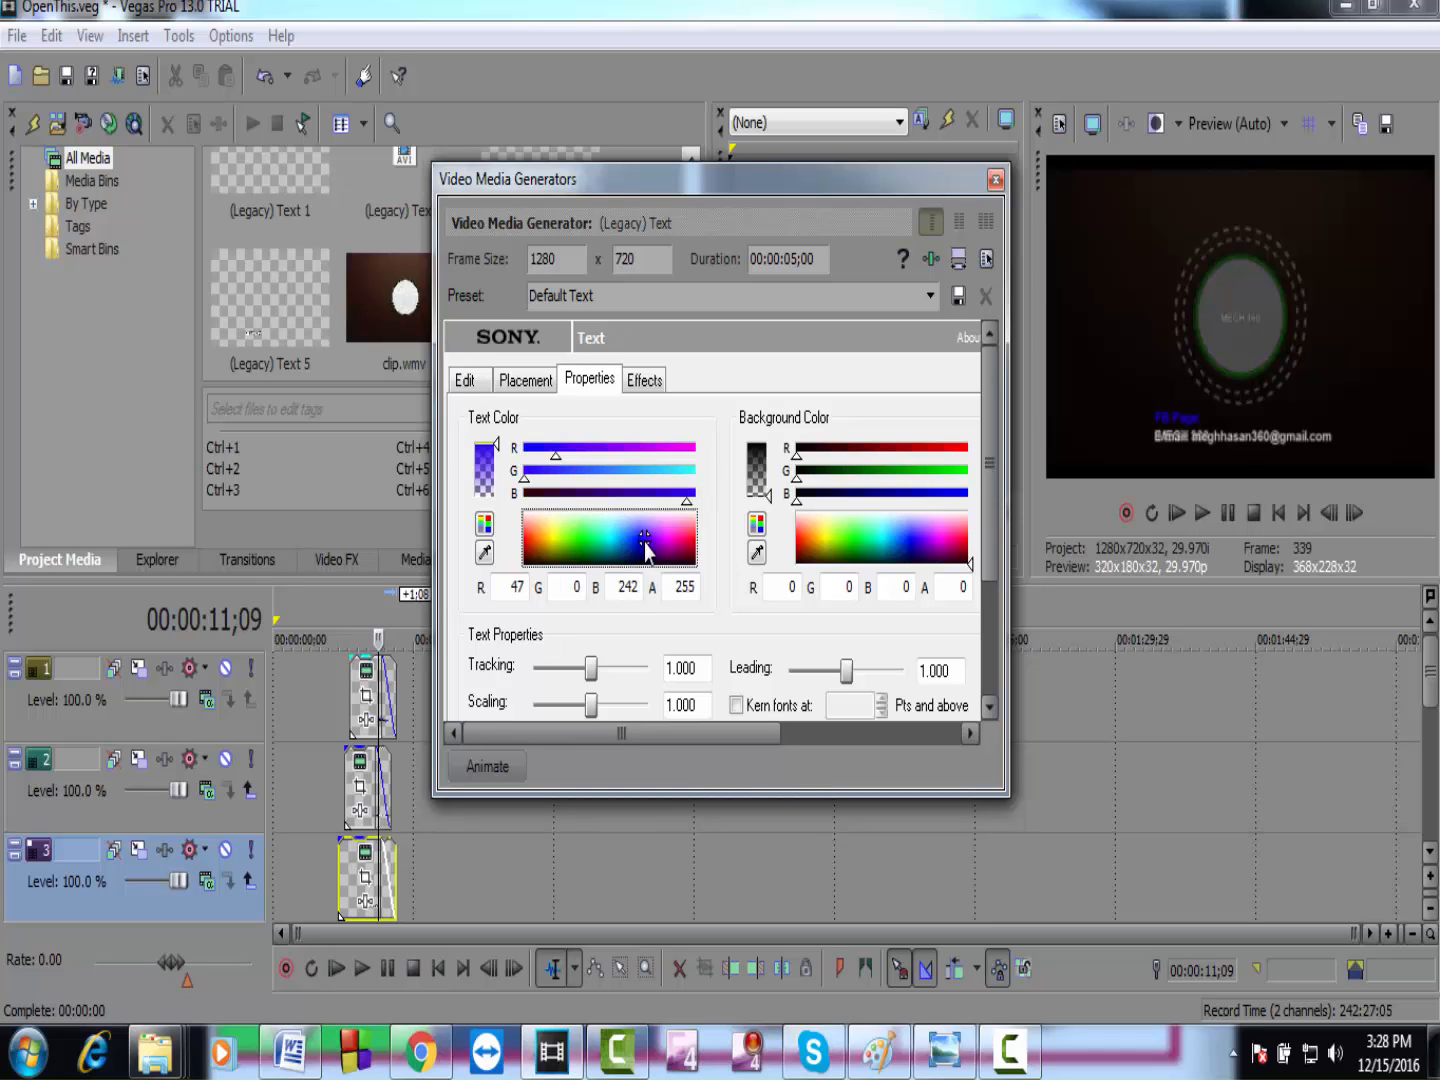
click(542, 536)
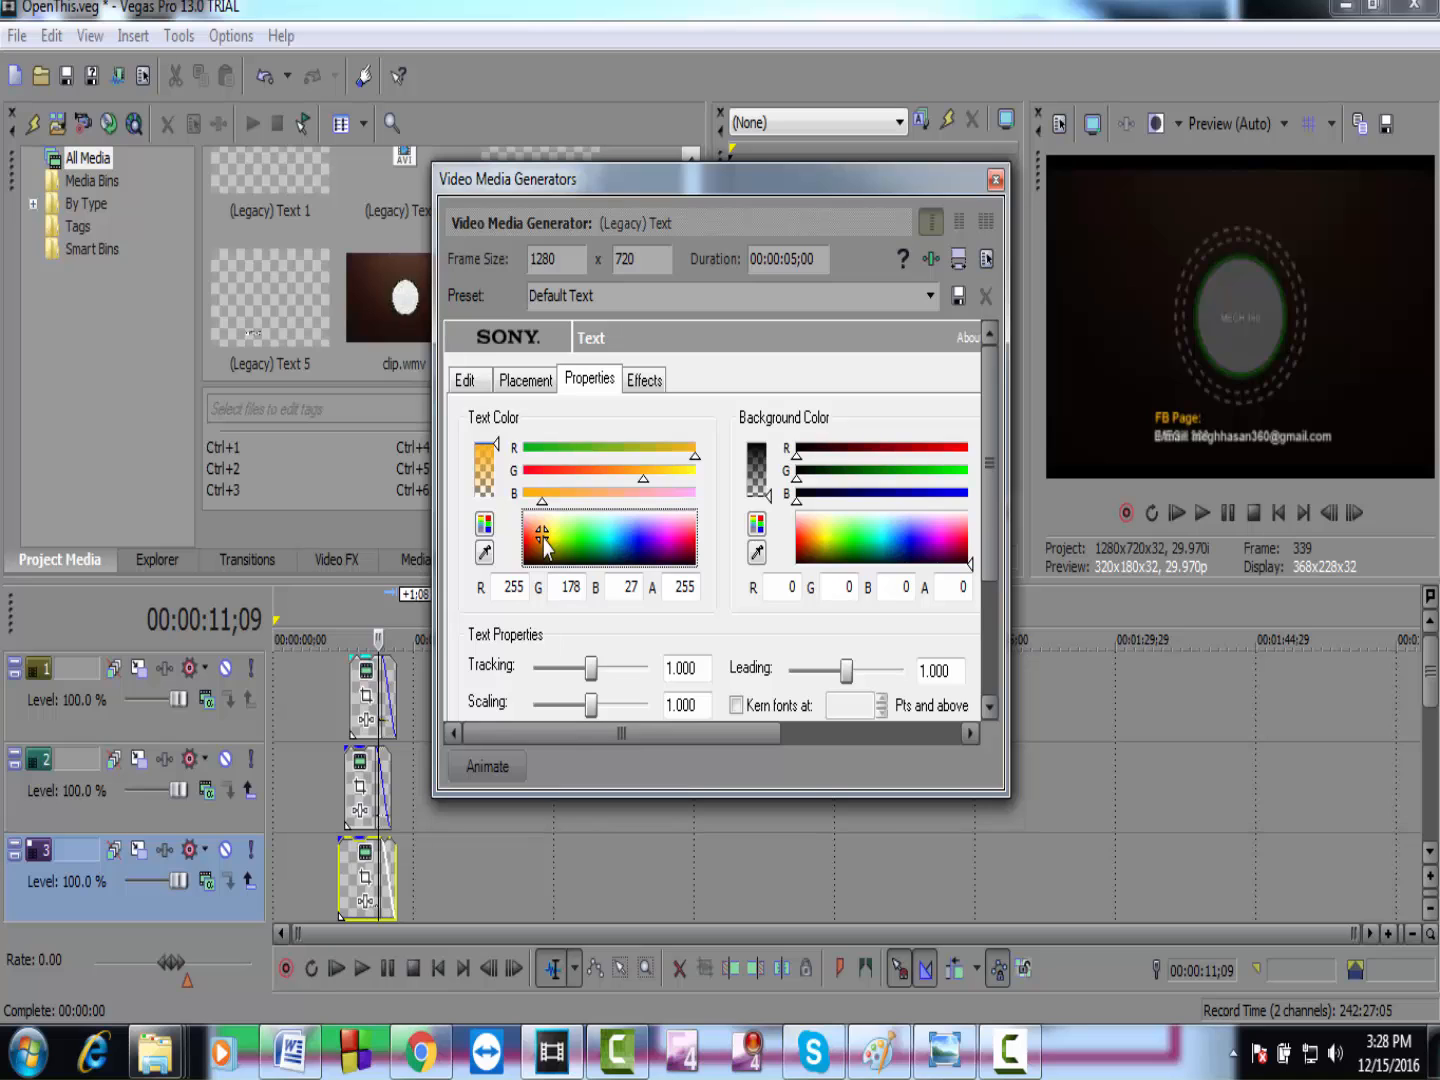
click(995, 181)
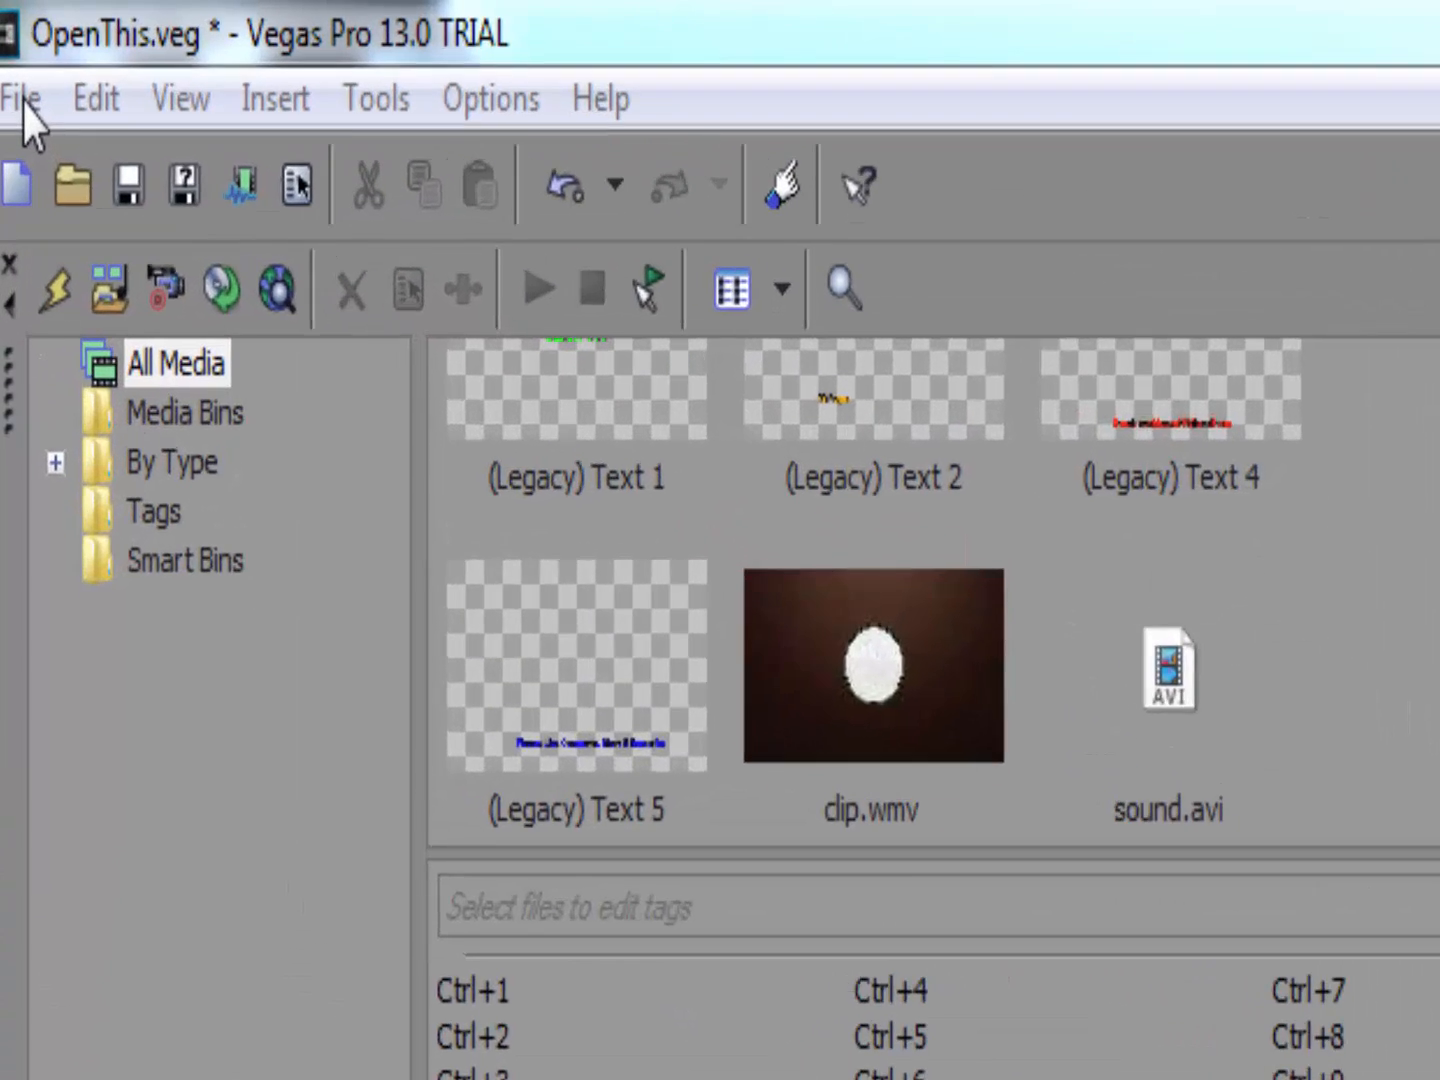
Step: Render the project as OpenThis.wmv with the Windows Media Video V11 8 Mbps HD 1080-30p template, overwriting the existing file
click(17, 47)
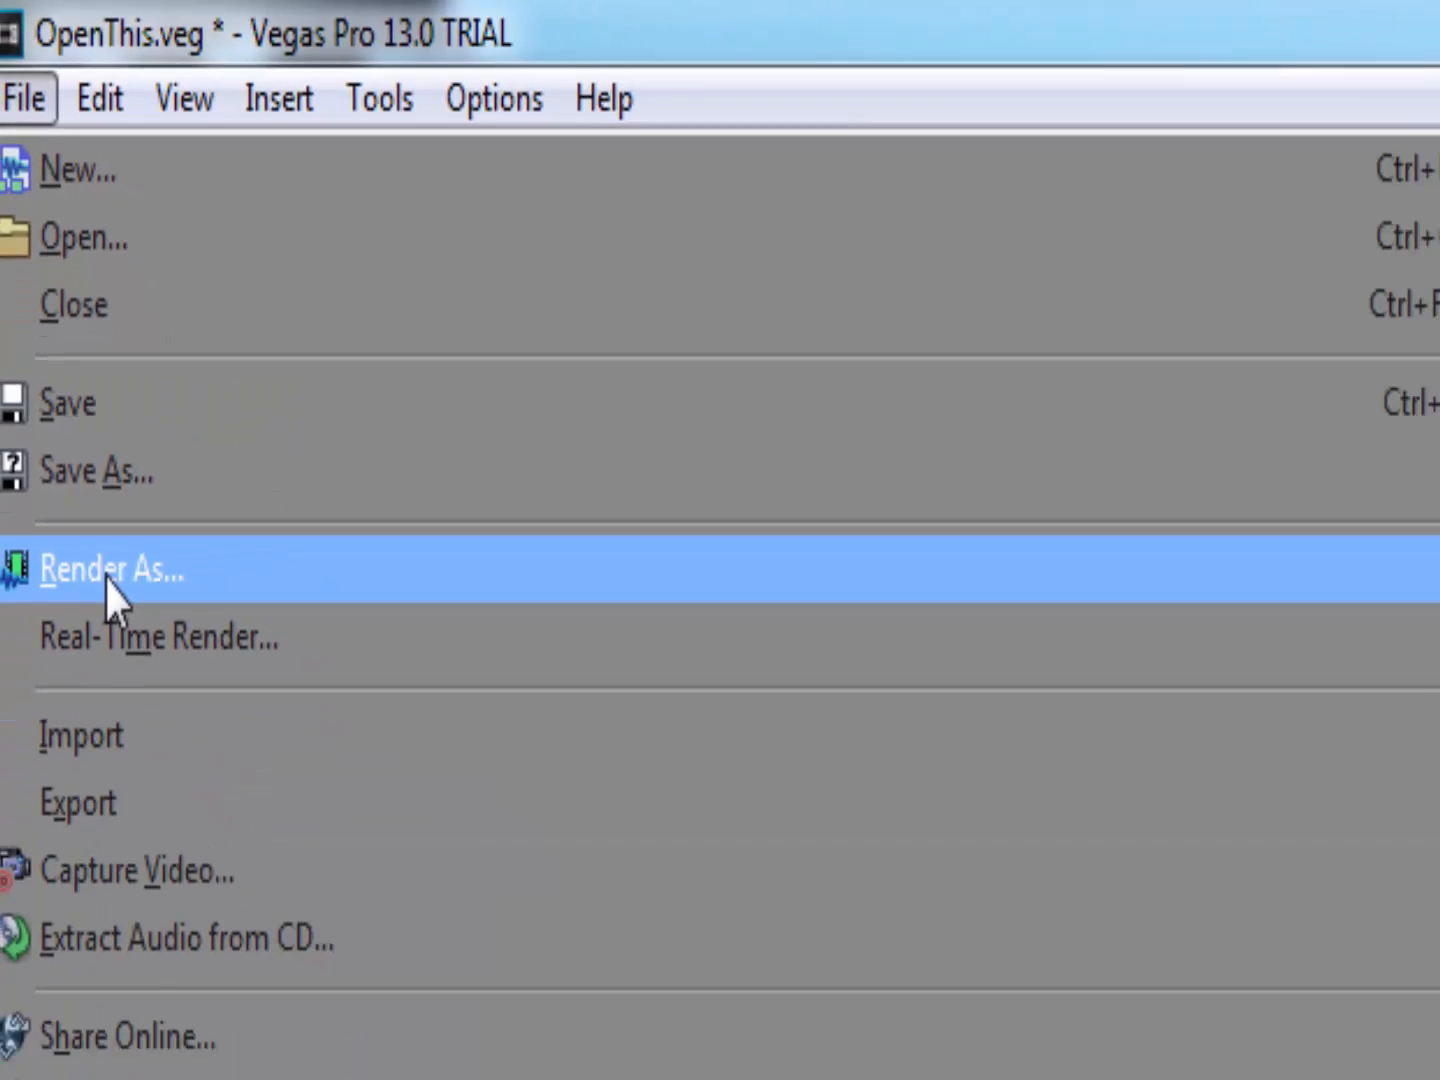
click(166, 935)
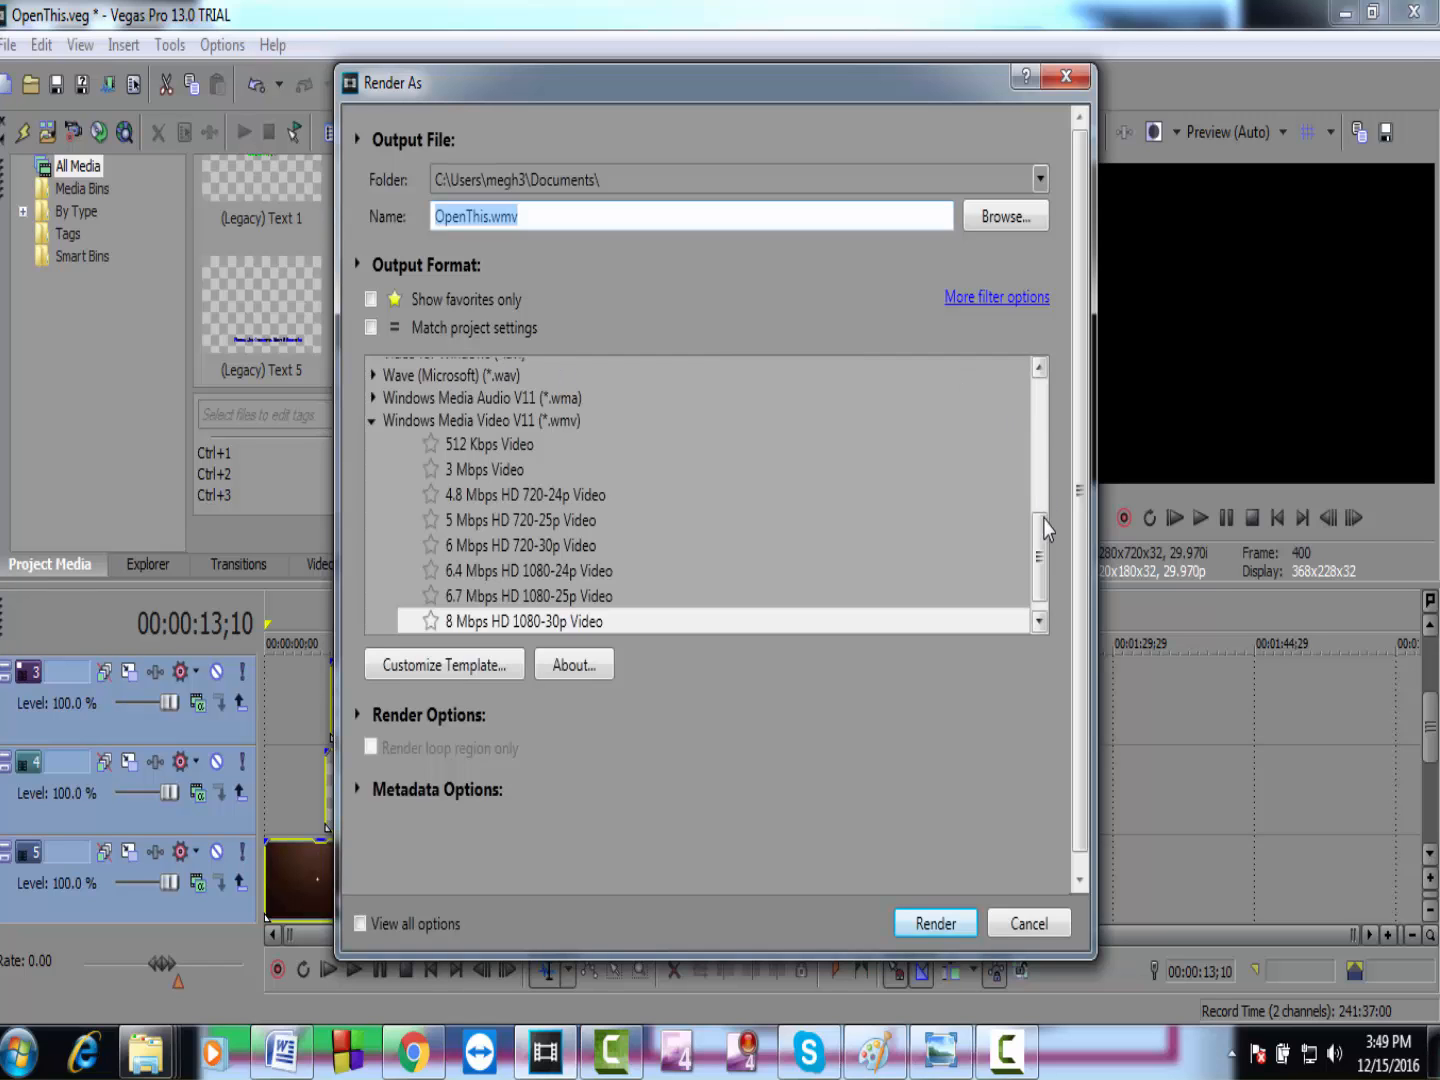
mouse_move(1042, 543)
mouse_down()
mouse_move(1040, 375)
mouse_move(1057, 555)
mouse_up()
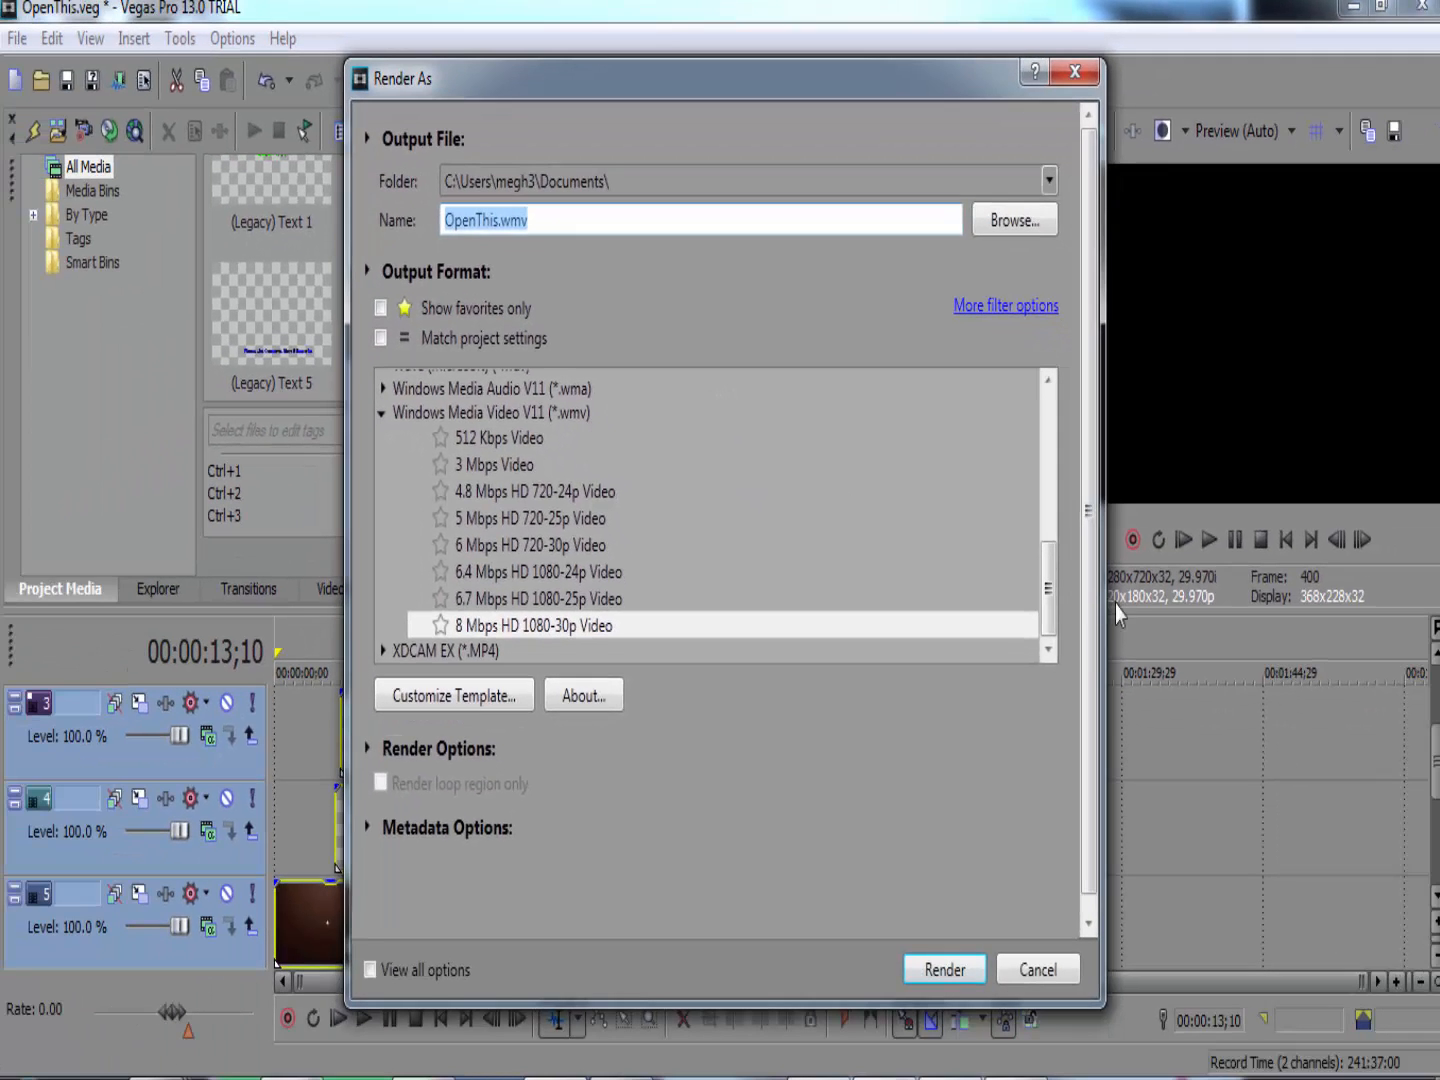
drag(1049, 615, 1013, 627)
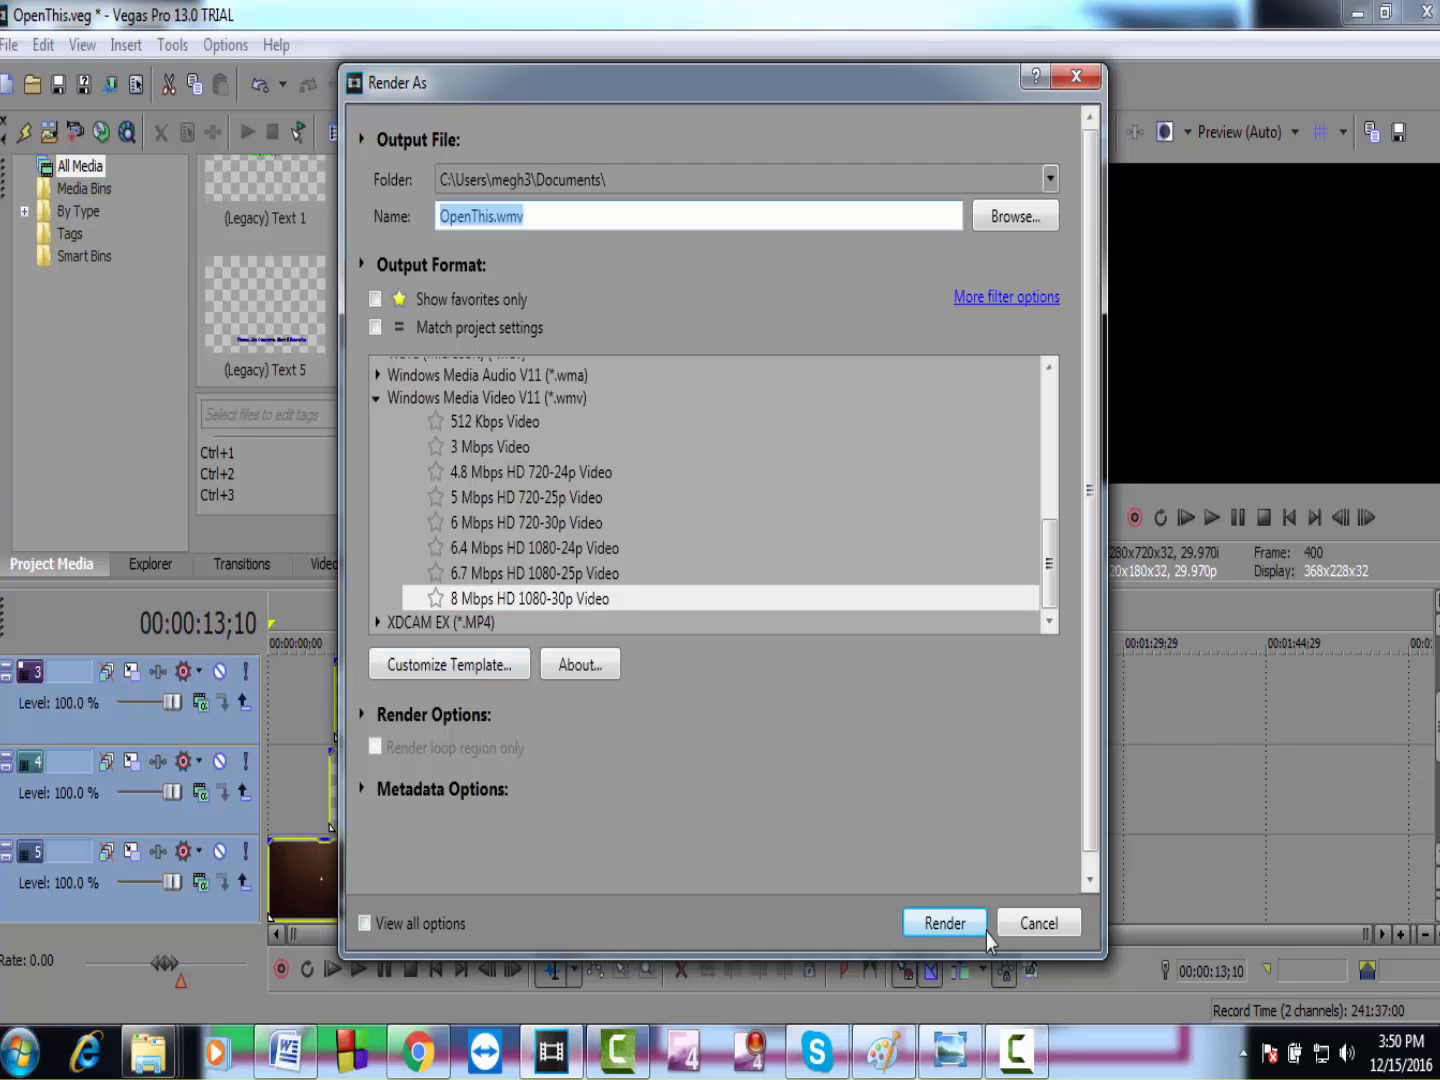
click(946, 923)
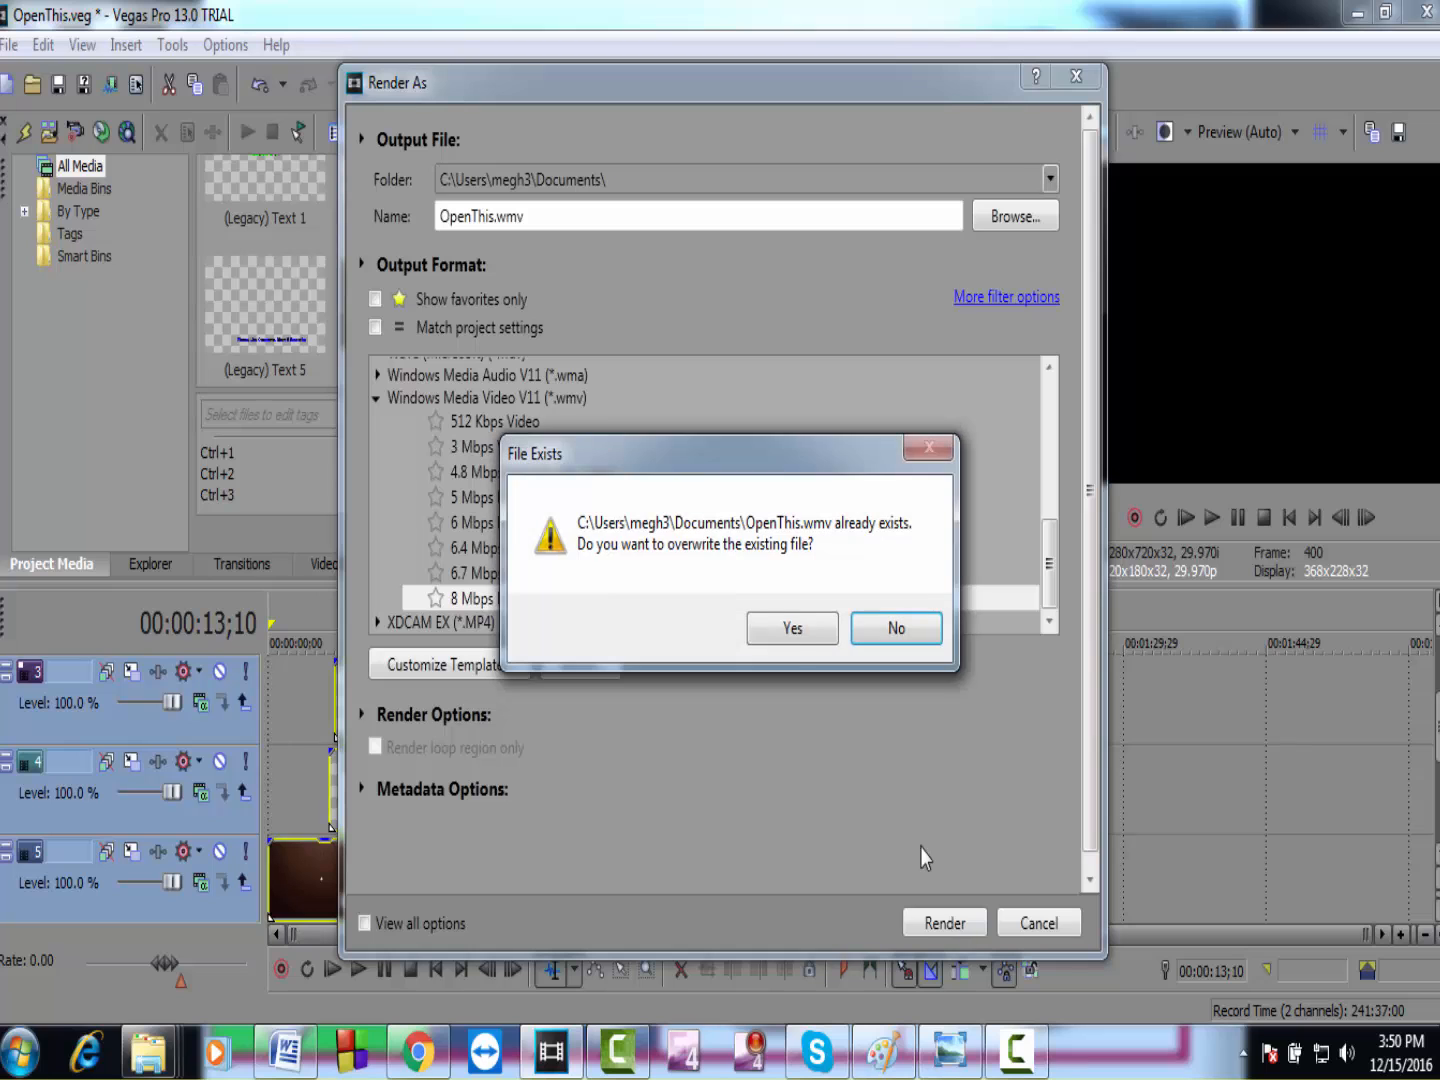
click(792, 628)
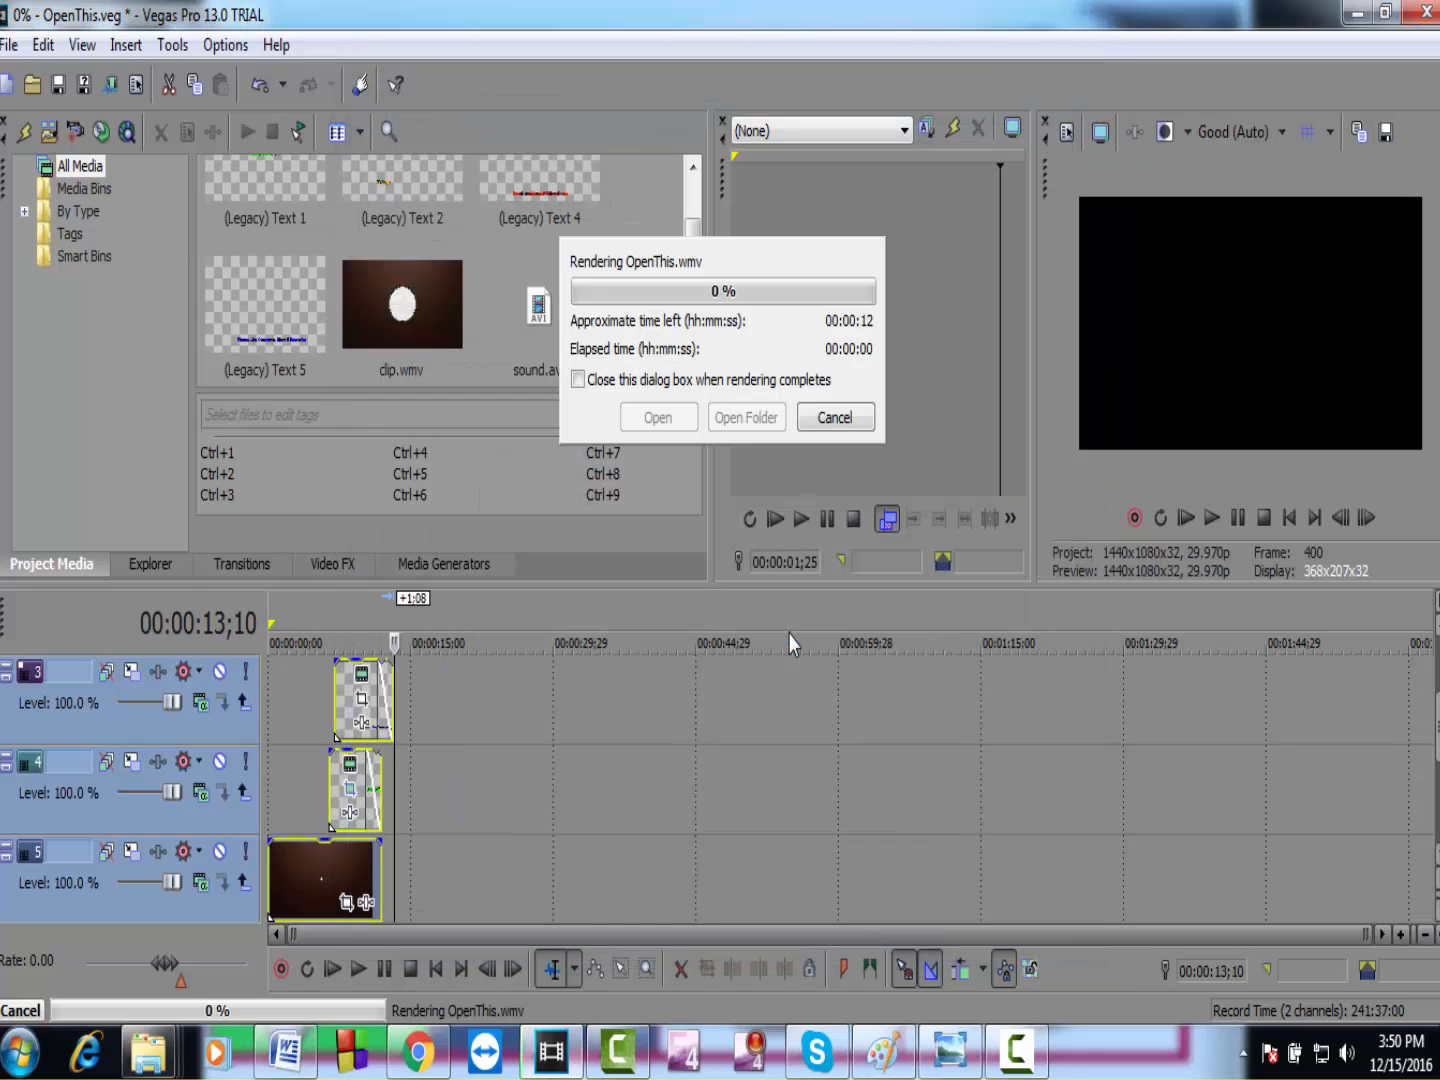